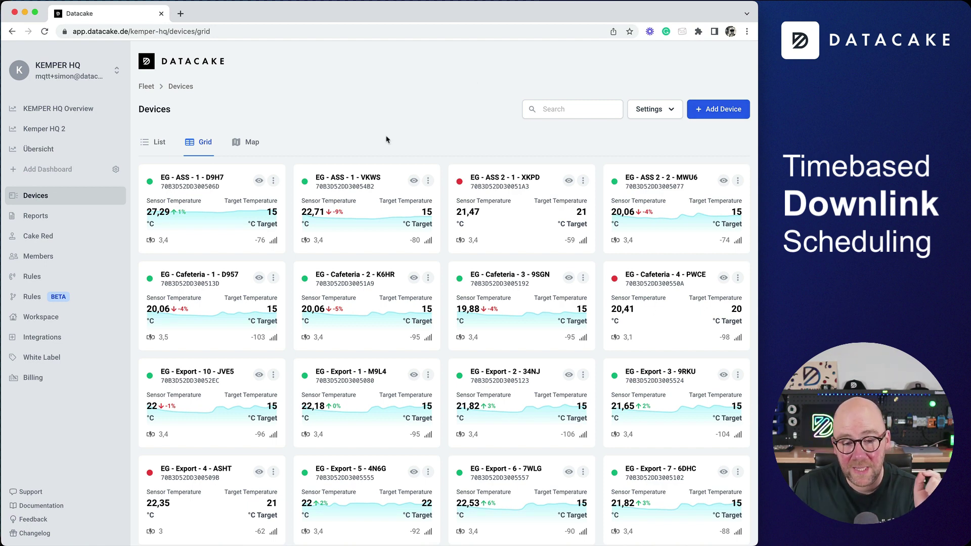
# Look through the device grid, view the EG - ASS - 1 - D9H7 dashboard, and return to the grid
pyautogui.scroll(-10, 203, 225)
pyautogui.scroll(-5, 199, 225)
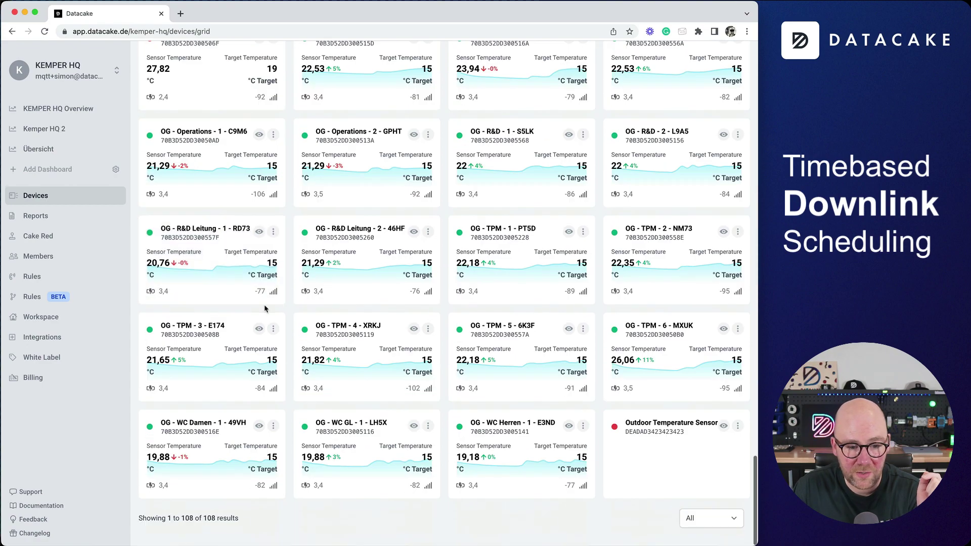
pyautogui.scroll(10, 240, 459)
pyautogui.scroll(8, 241, 459)
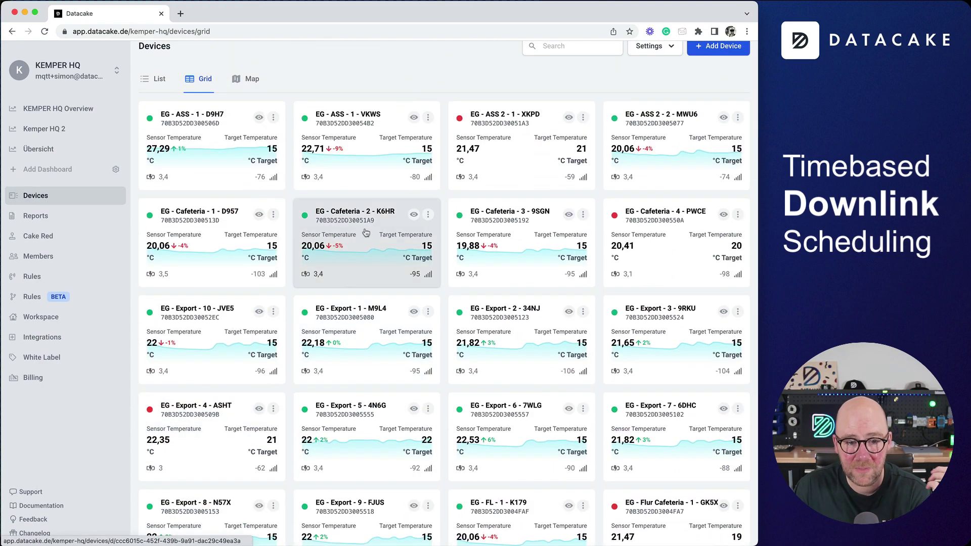
pyautogui.click(202, 162)
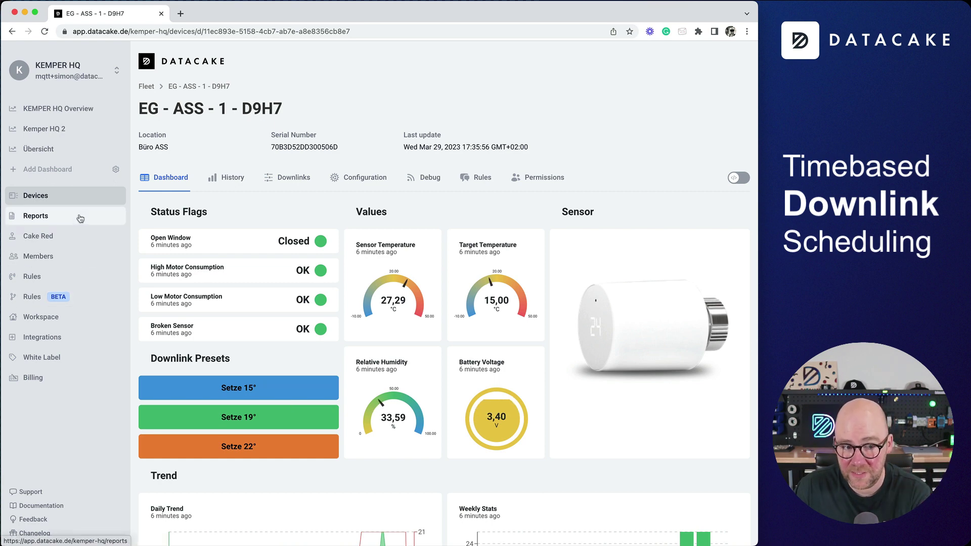
pyautogui.click(45, 197)
pyautogui.scroll(-3, 486, 310)
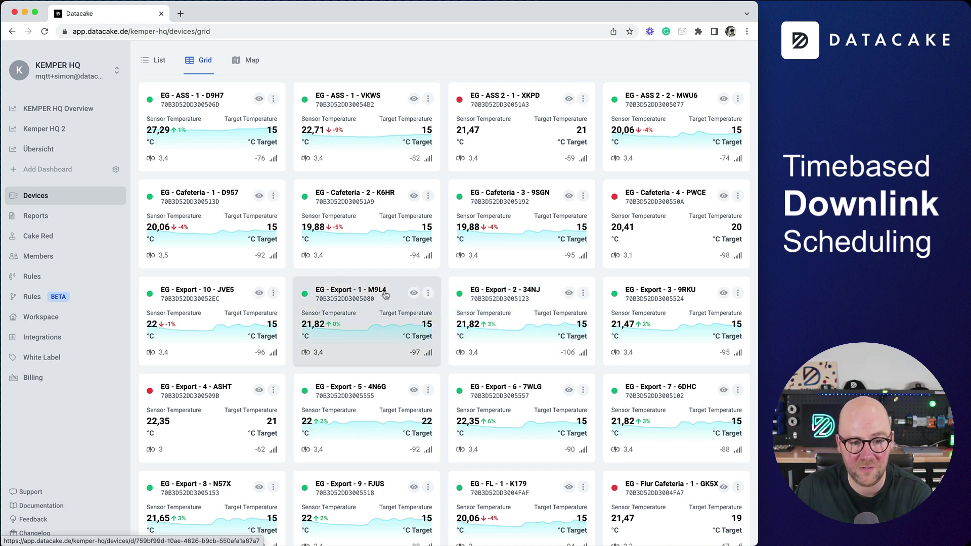
pyautogui.scroll(3, 385, 295)
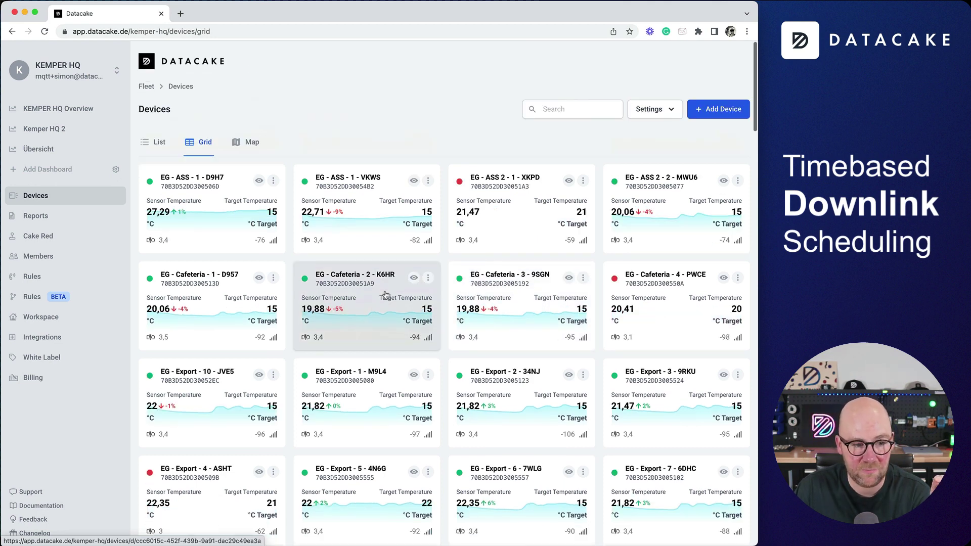
# Create a new rule in the beta rules section and choose MClimate Vicki as its product
pyautogui.click(33, 298)
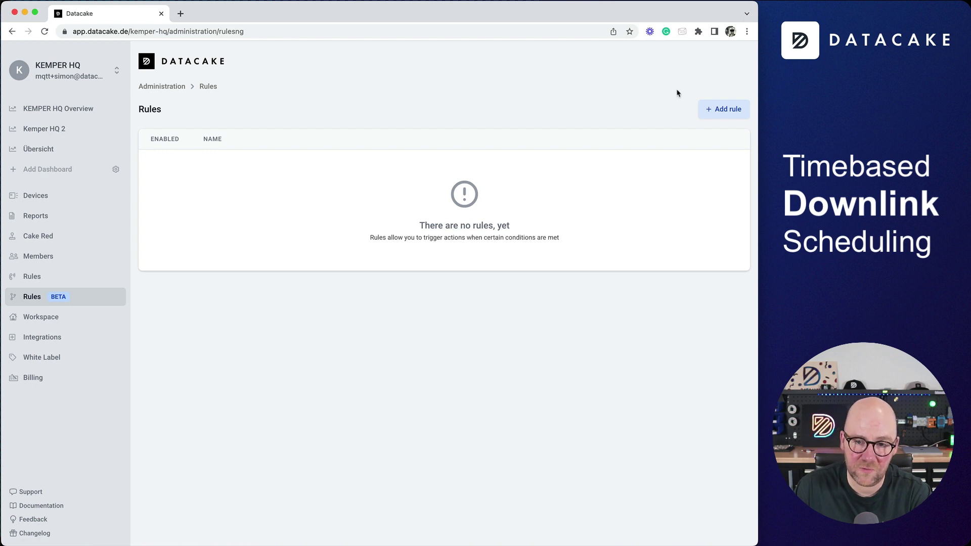
pyautogui.click(719, 111)
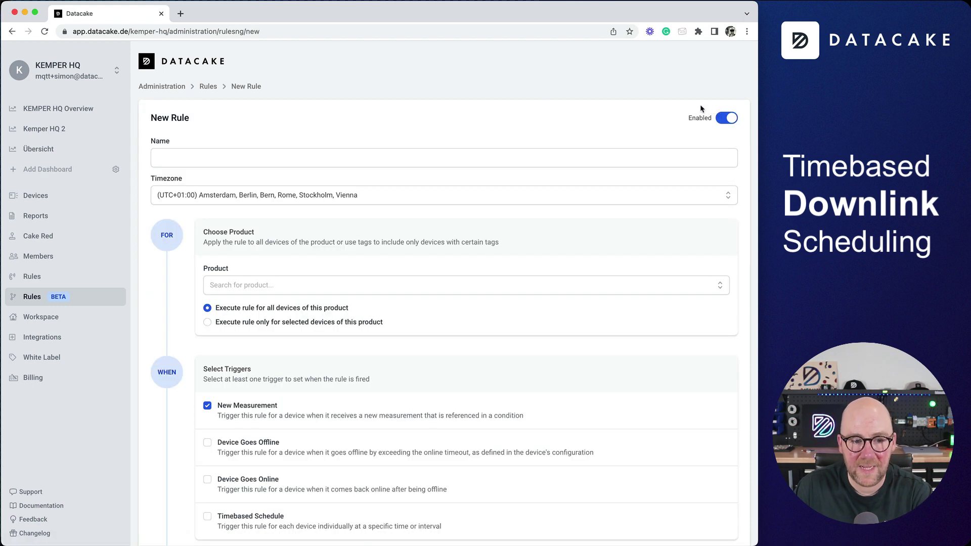
pyautogui.scroll(-3, 351, 222)
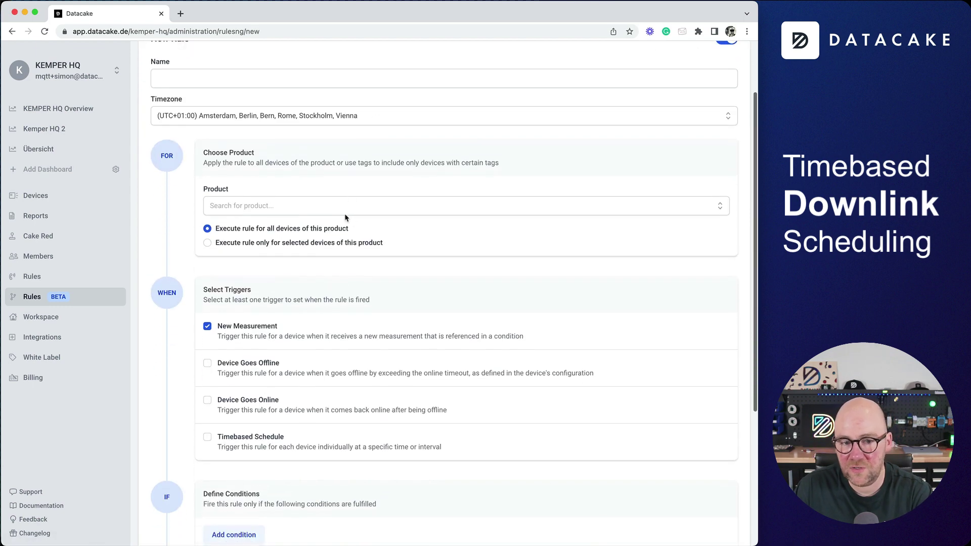
pyautogui.click(274, 207)
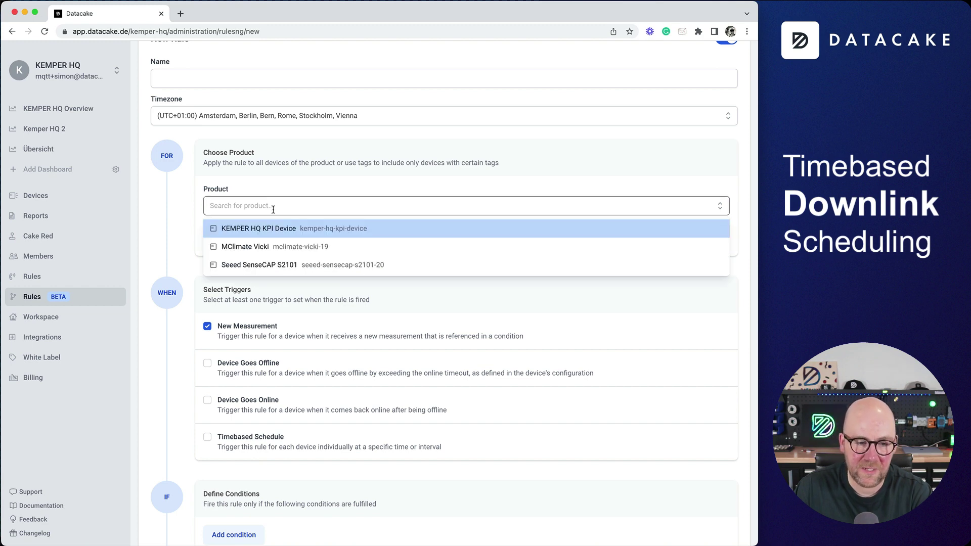
pyautogui.click(293, 251)
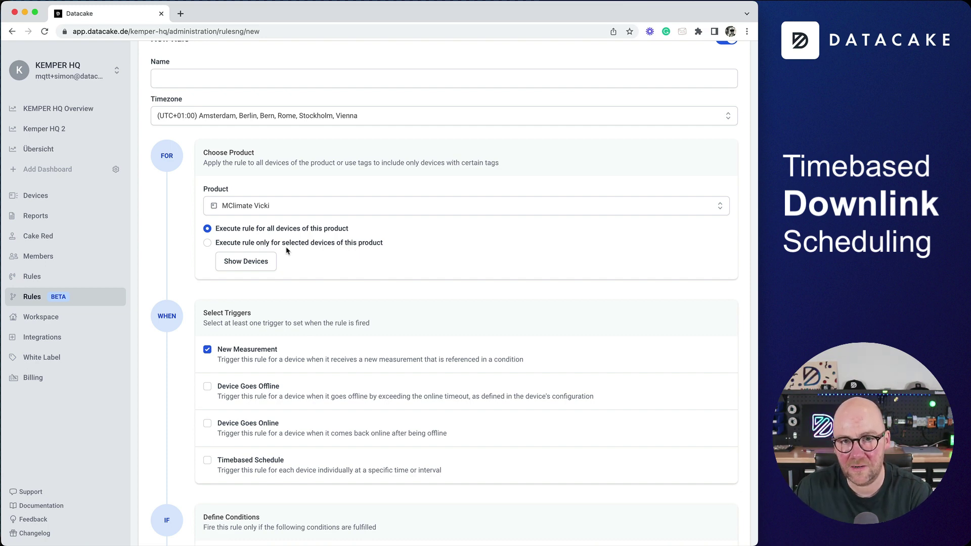
# Review the list of MClimate Vicki devices the rule applies to and close it
pyautogui.click(246, 261)
pyautogui.scroll(-10, 304, 263)
pyautogui.scroll(10, 304, 260)
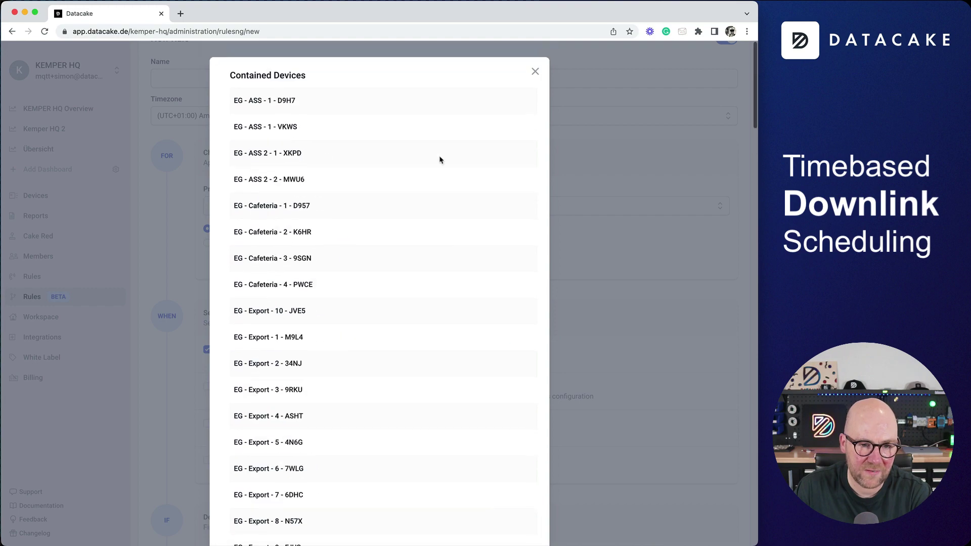
pyautogui.click(535, 73)
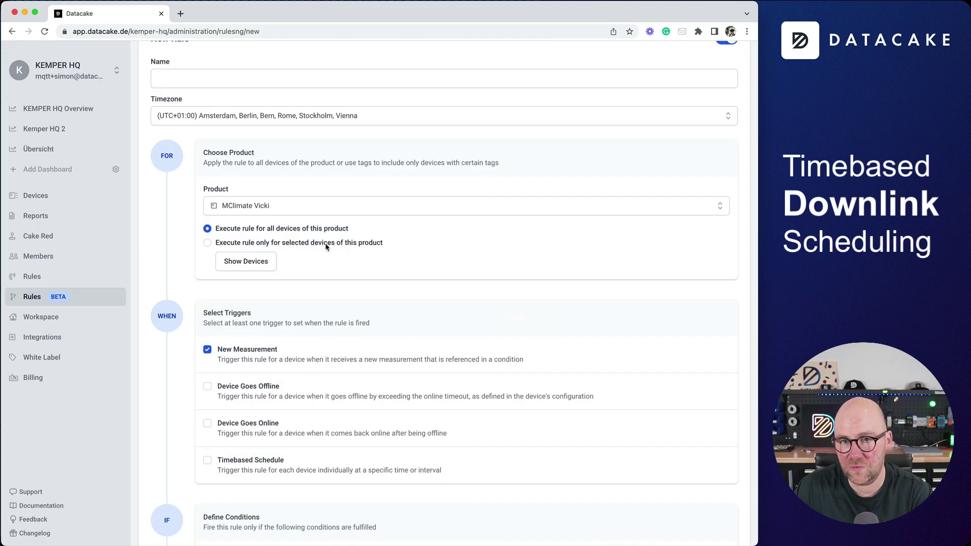
# Try restricting the rule to devices tagged ASS or Cafeteria, and switch back to all devices of the product
pyautogui.click(326, 244)
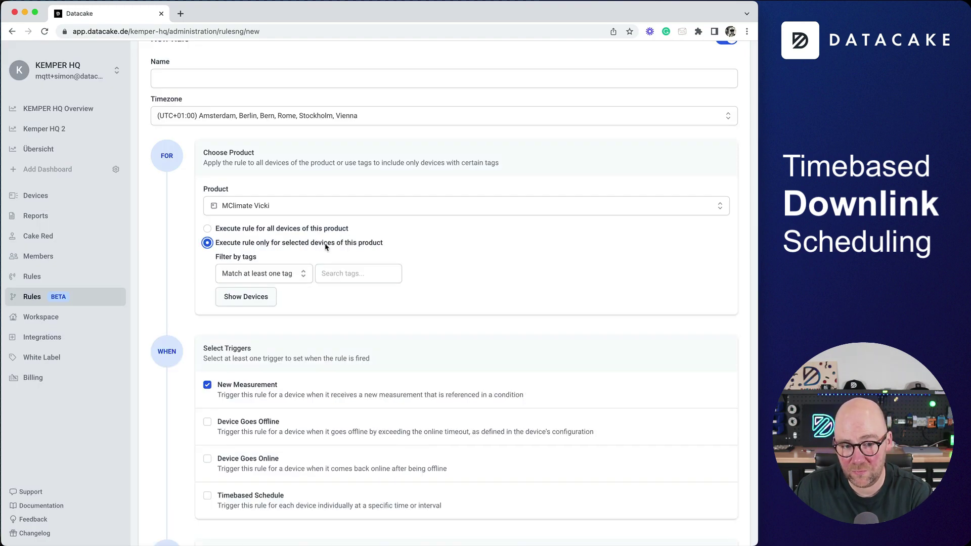
pyautogui.click(348, 273)
pyautogui.click(343, 295)
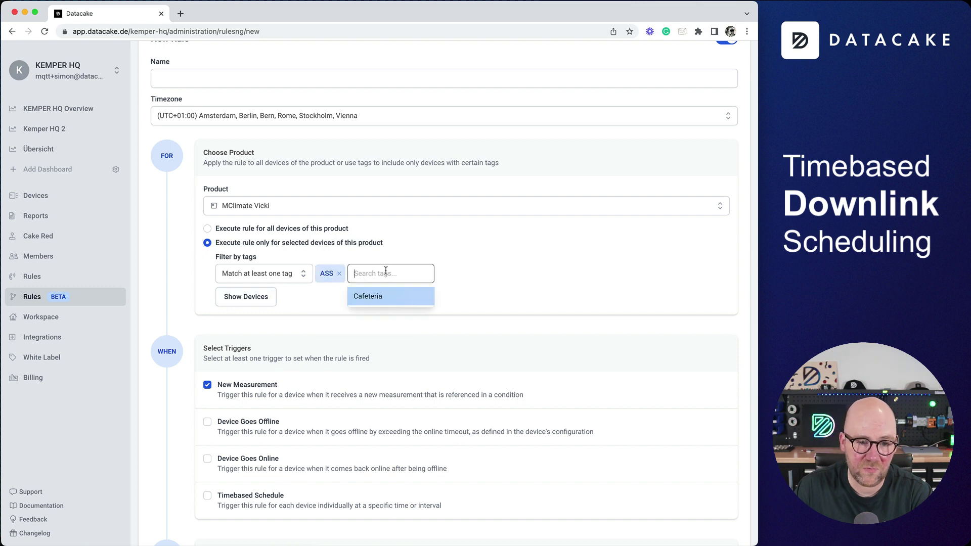
pyautogui.click(385, 299)
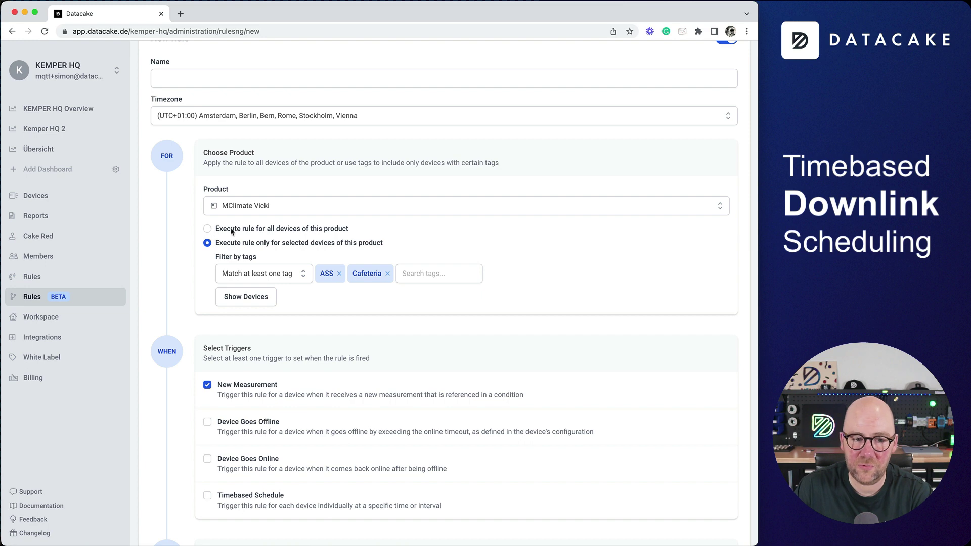
pyautogui.click(207, 230)
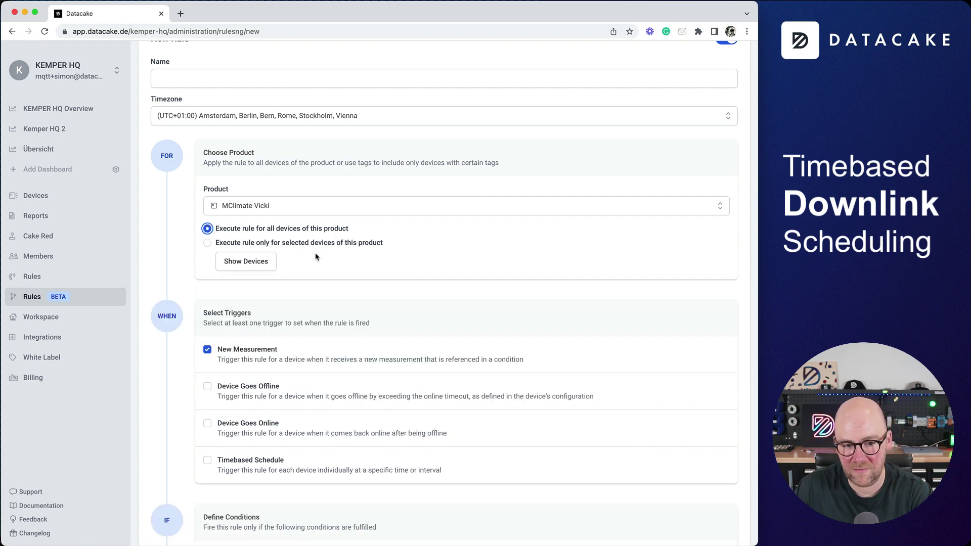
# Replace the New Measurement trigger with a timebased schedule at 05:00 on Monday through Friday only
pyautogui.scroll(-5, 316, 257)
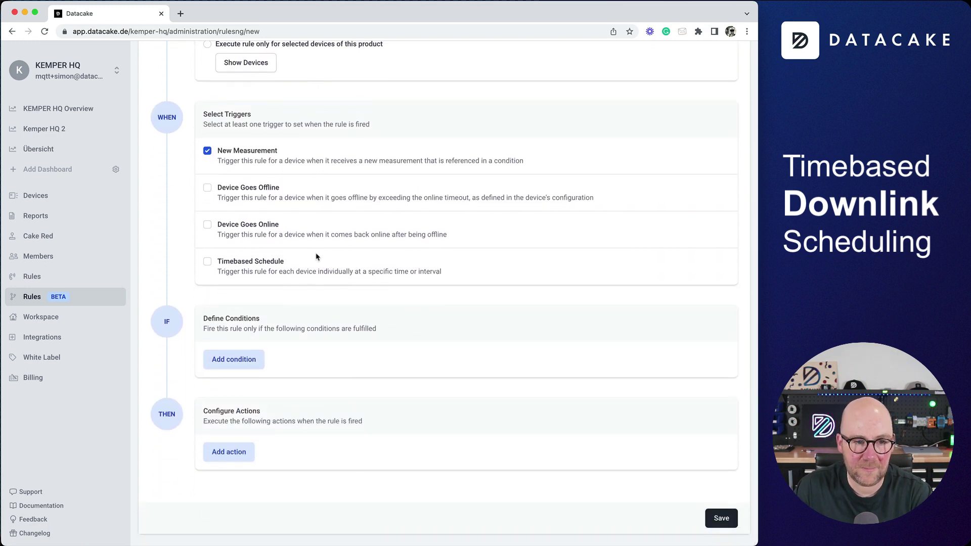
pyautogui.click(208, 263)
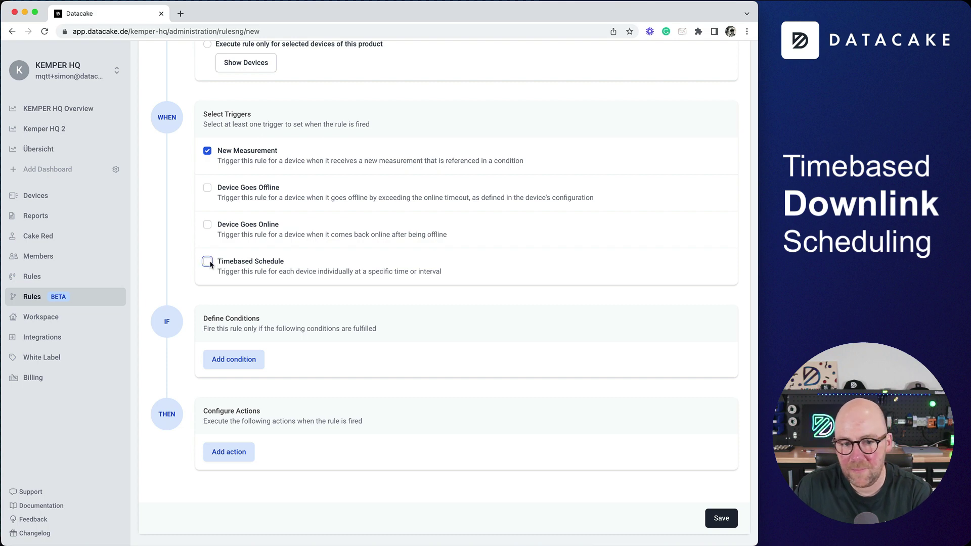
pyautogui.click(208, 151)
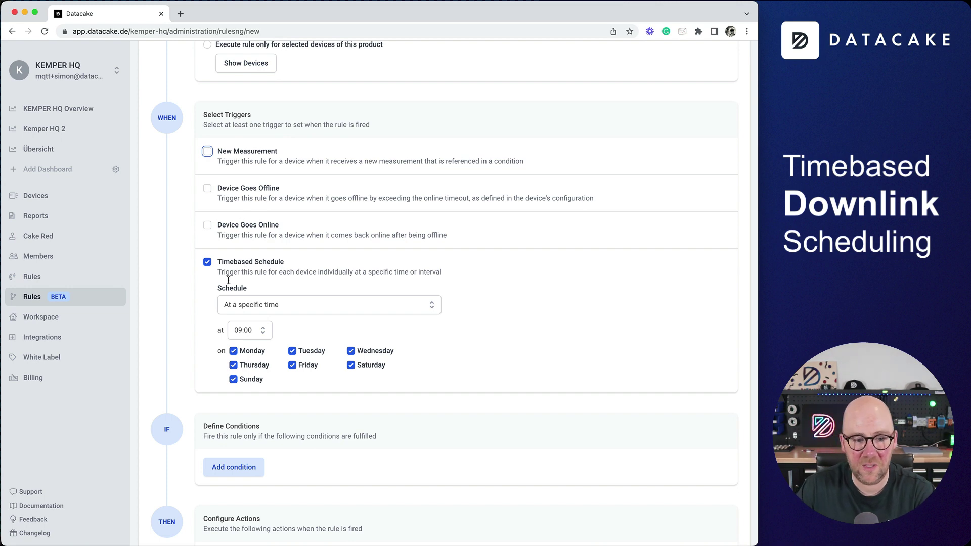
pyautogui.click(357, 366)
pyautogui.click(251, 381)
pyautogui.click(263, 332)
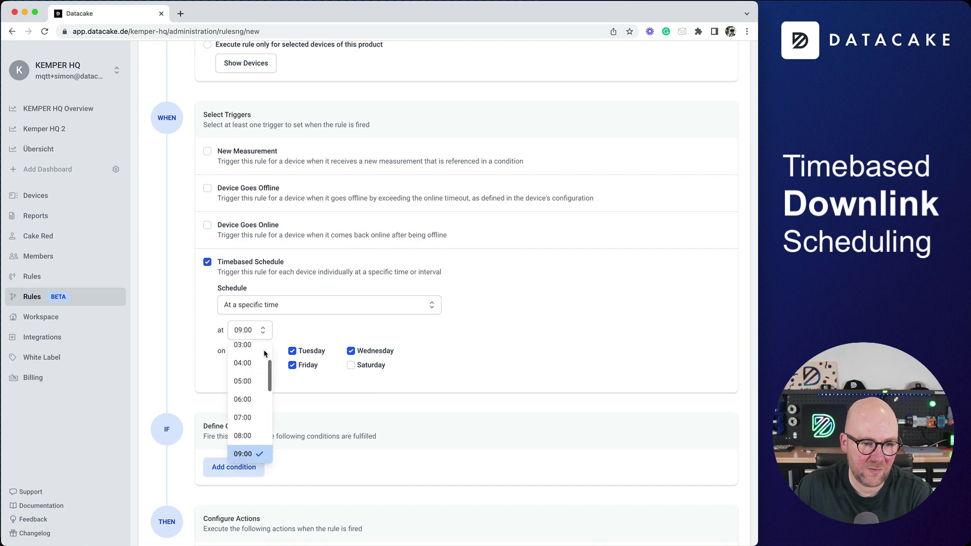
pyautogui.click(247, 384)
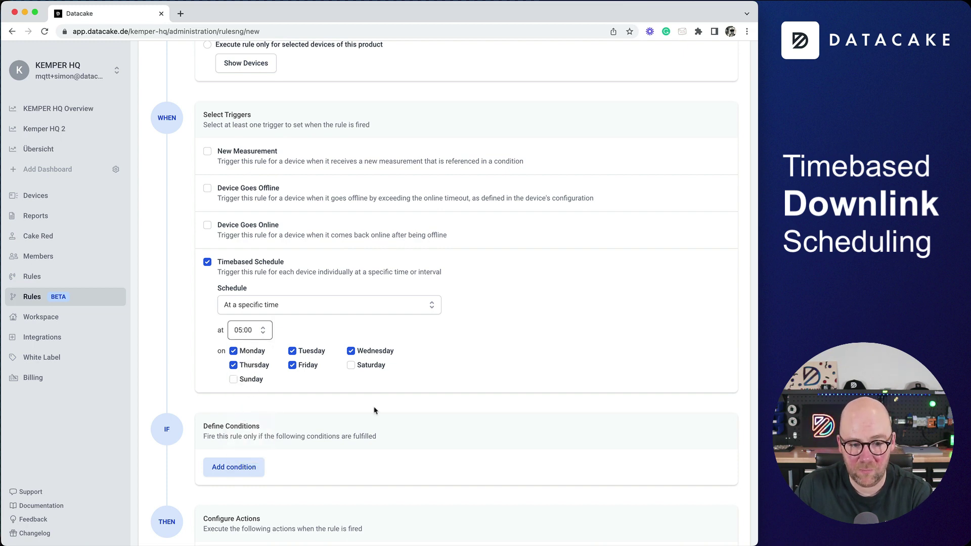
# Add a Single Device Downlink action that sends the Set 22°C downlink to the triggering device
pyautogui.scroll(-3, 377, 411)
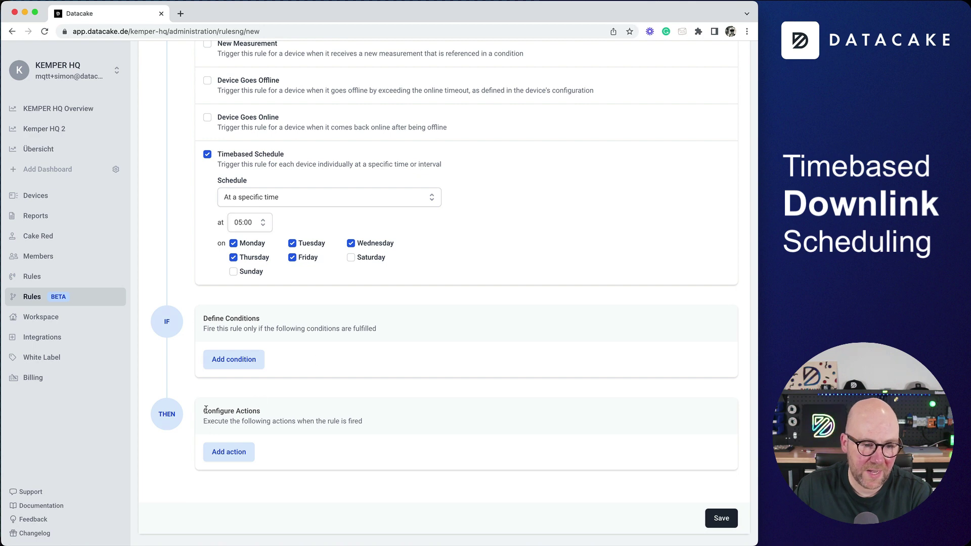
pyautogui.moveTo(204, 411); pyautogui.dragTo(306, 413)
pyautogui.click(220, 457)
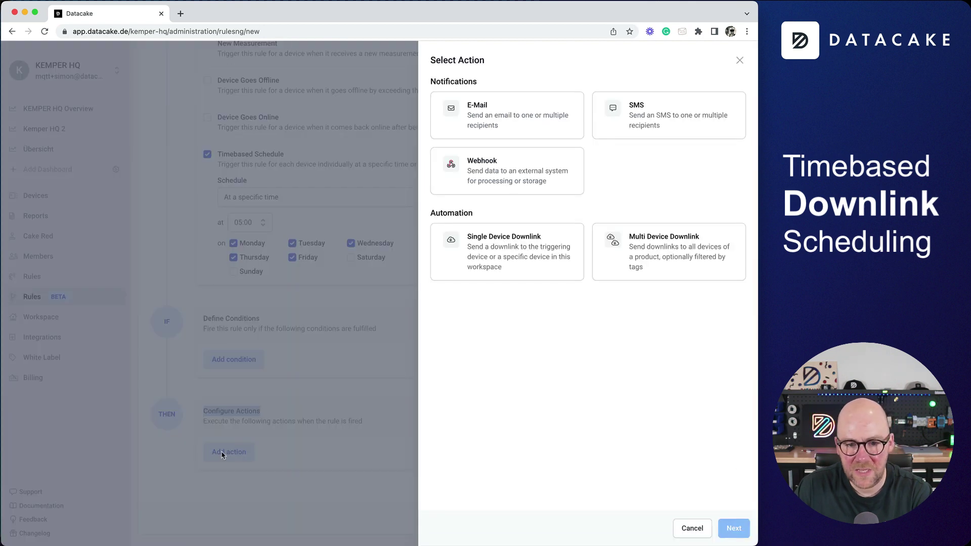
pyautogui.click(535, 247)
pyautogui.click(736, 529)
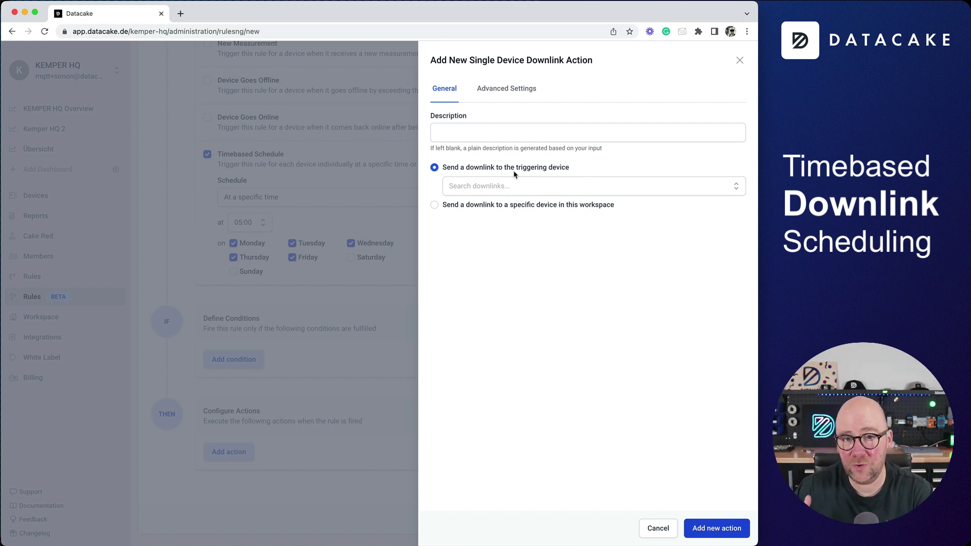
pyautogui.click(487, 188)
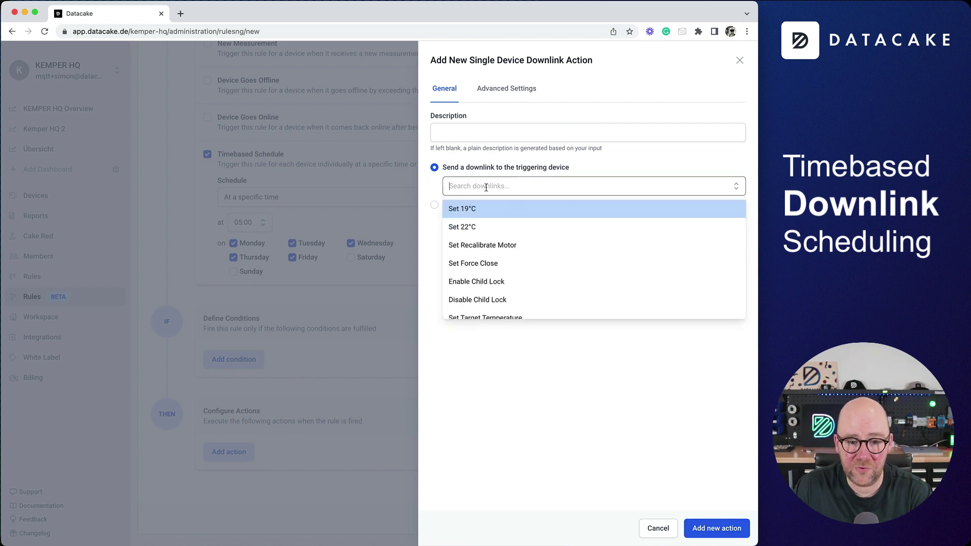
pyautogui.click(468, 229)
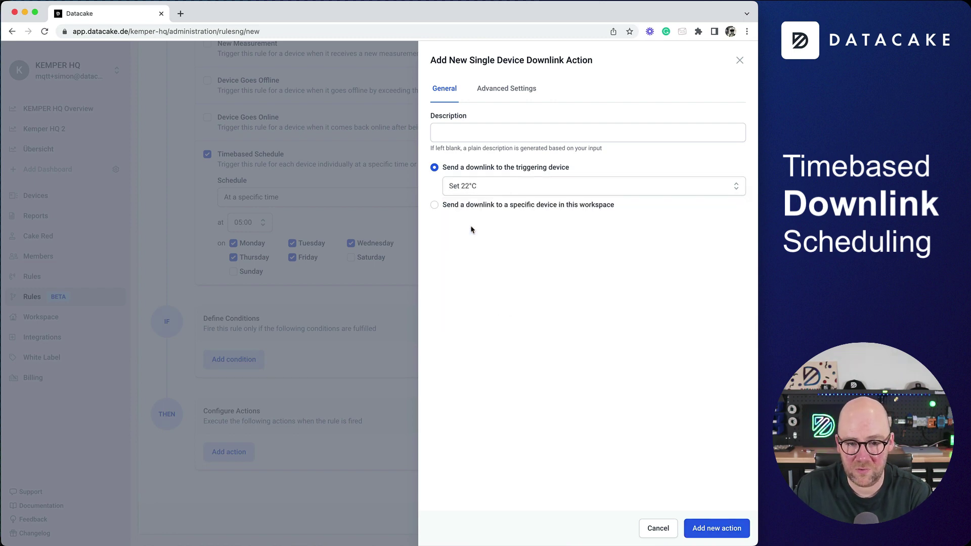
pyautogui.click(726, 529)
# Name the rule "Weekday Start Temperature" and save it
pyautogui.scroll(10, 505, 432)
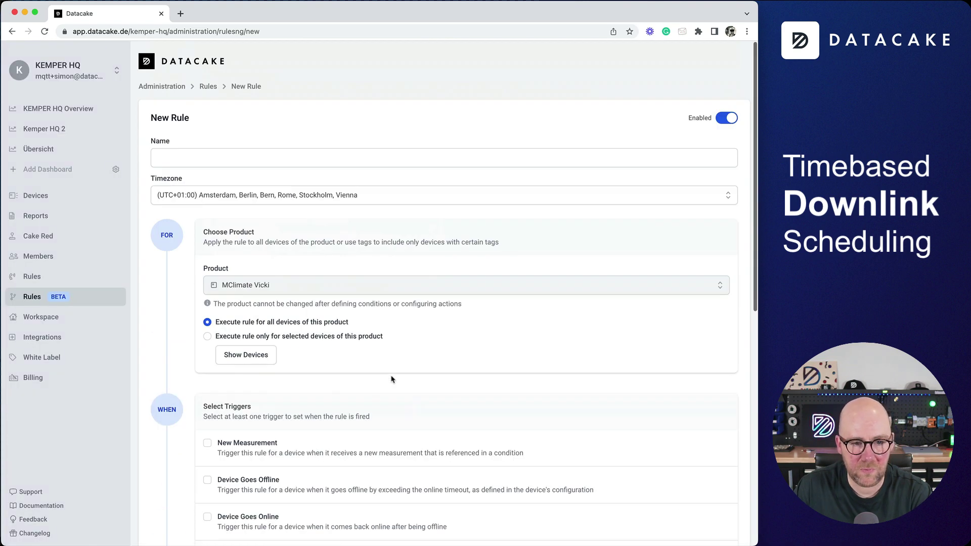
pyautogui.click(234, 157)
pyautogui.write('We')
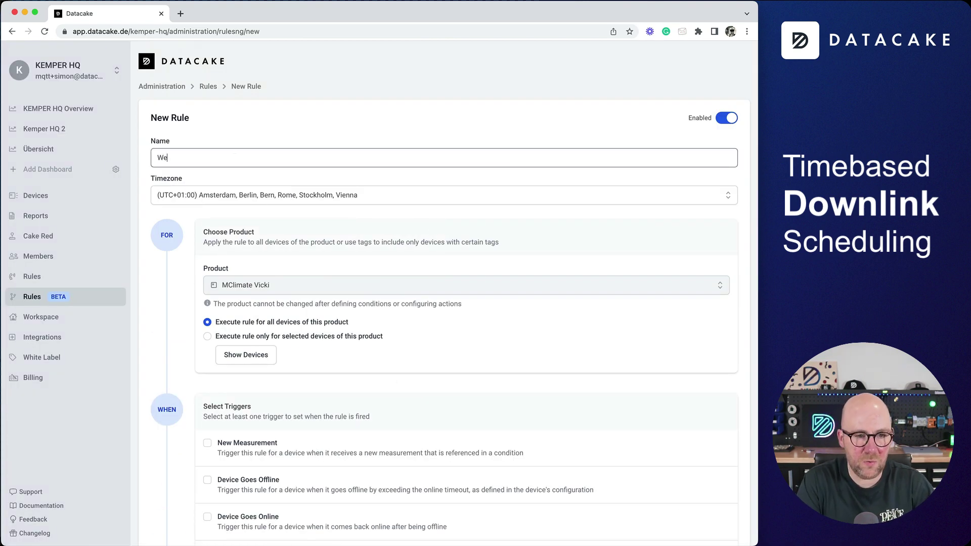
pyautogui.write('eke')
pyautogui.write('ay Start ')
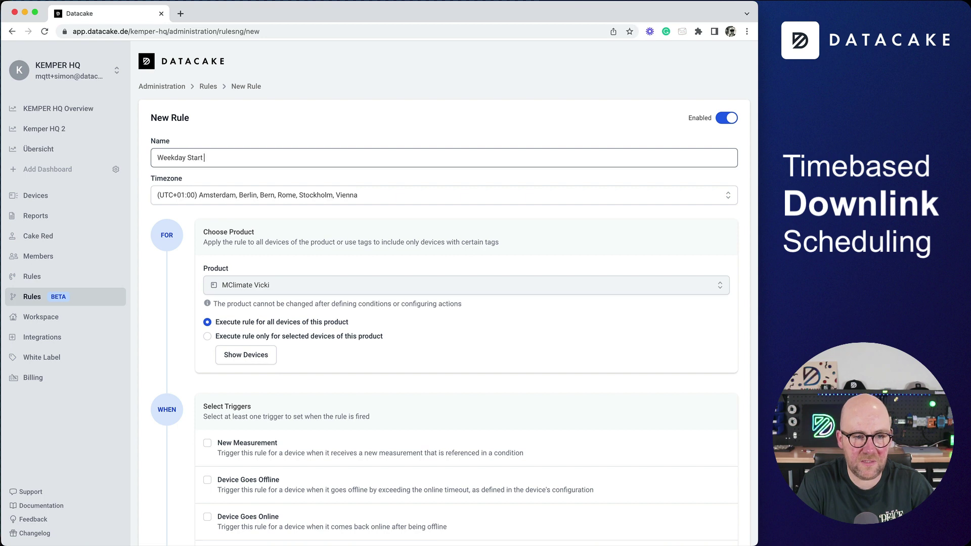
pyautogui.write('Temperature')
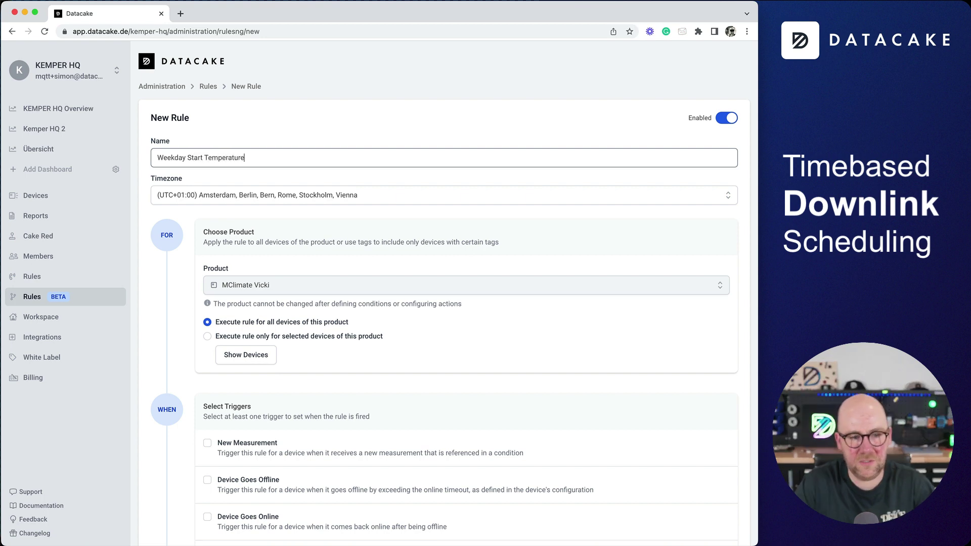
pyautogui.scroll(-10, 730, 519)
pyautogui.click(730, 520)
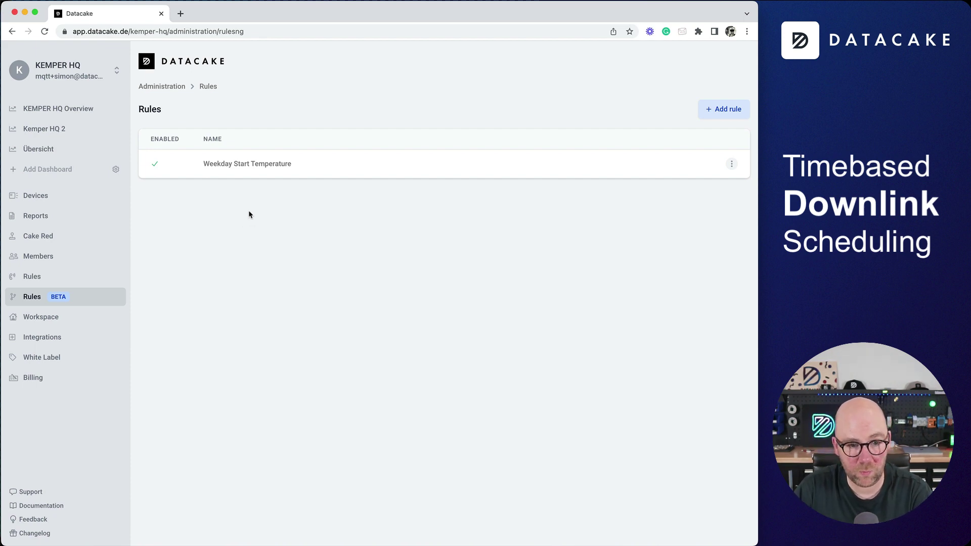
# Create another new rule and choose Seeed SenseCAP S2101 as its product
pyautogui.click(725, 112)
pyautogui.scroll(-1, 419, 220)
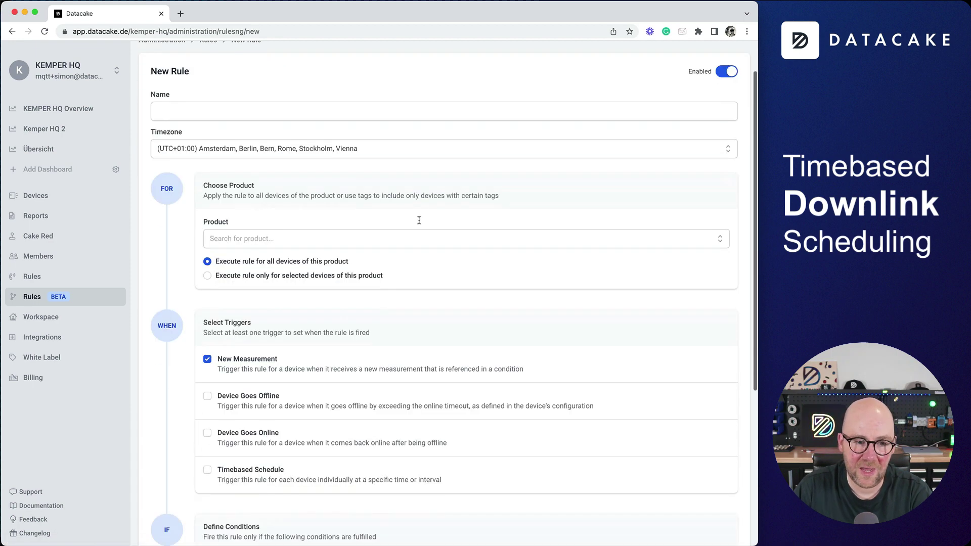
pyautogui.scroll(-2, 419, 221)
pyautogui.click(278, 155)
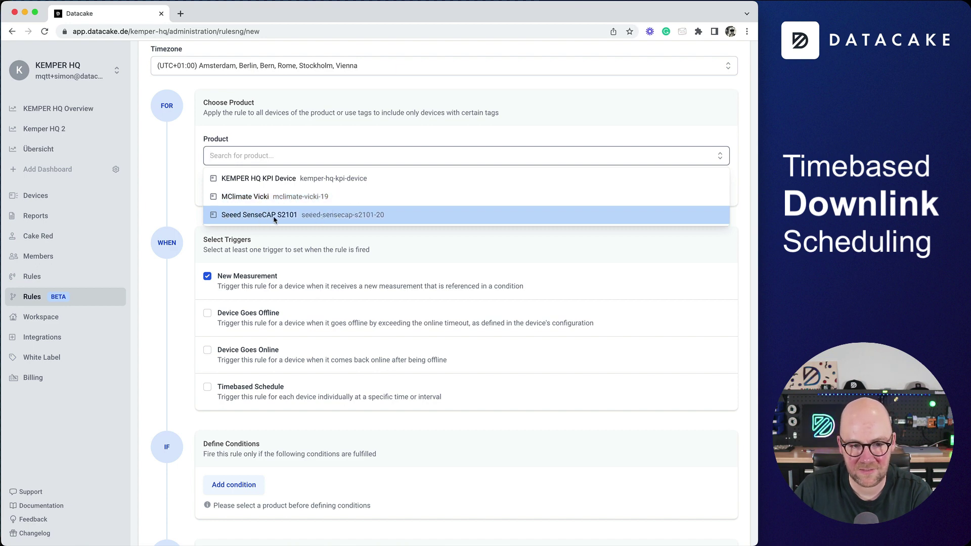
pyautogui.click(315, 215)
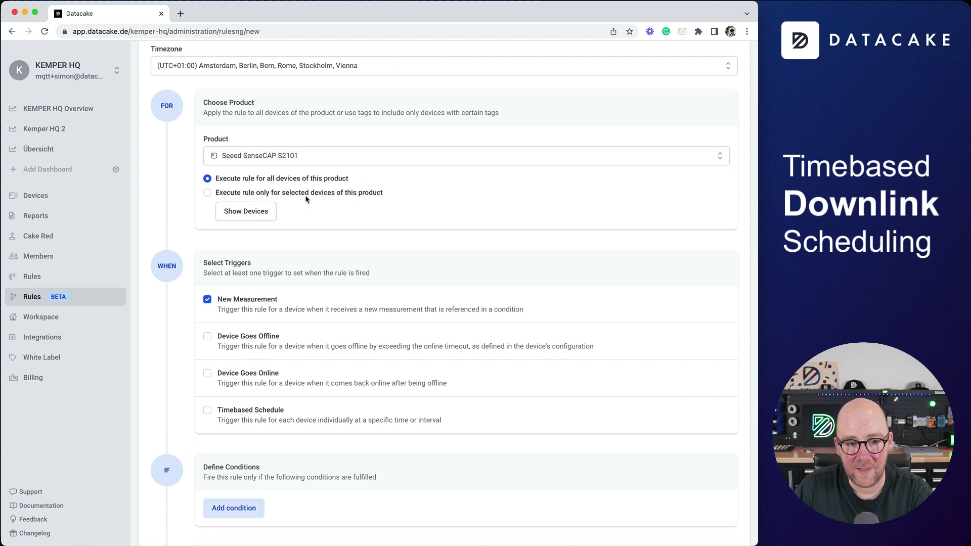
# Check which devices the Seeed SenseCAP S2101 product contains, and close the device list
pyautogui.click(246, 212)
pyautogui.moveTo(235, 289); pyautogui.dragTo(345, 289)
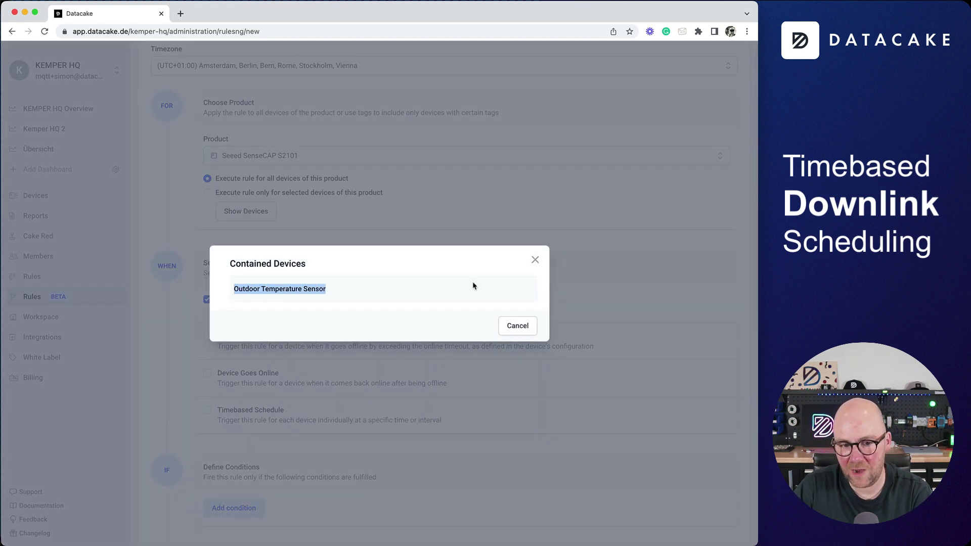
pyautogui.click(535, 261)
# Start a condition on the Temperature field using its average from 1 hours ago until now
pyautogui.scroll(-3, 378, 247)
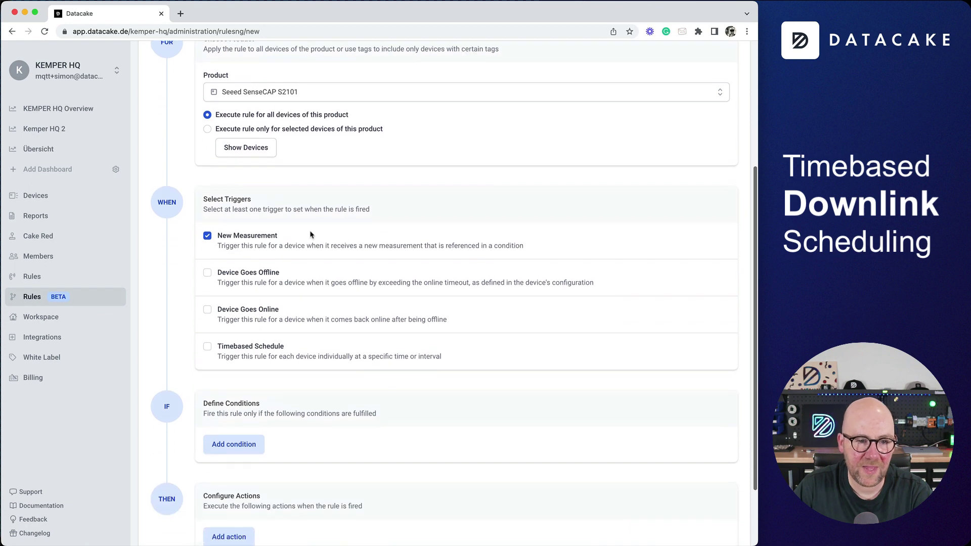
pyautogui.moveTo(222, 202); pyautogui.dragTo(380, 213)
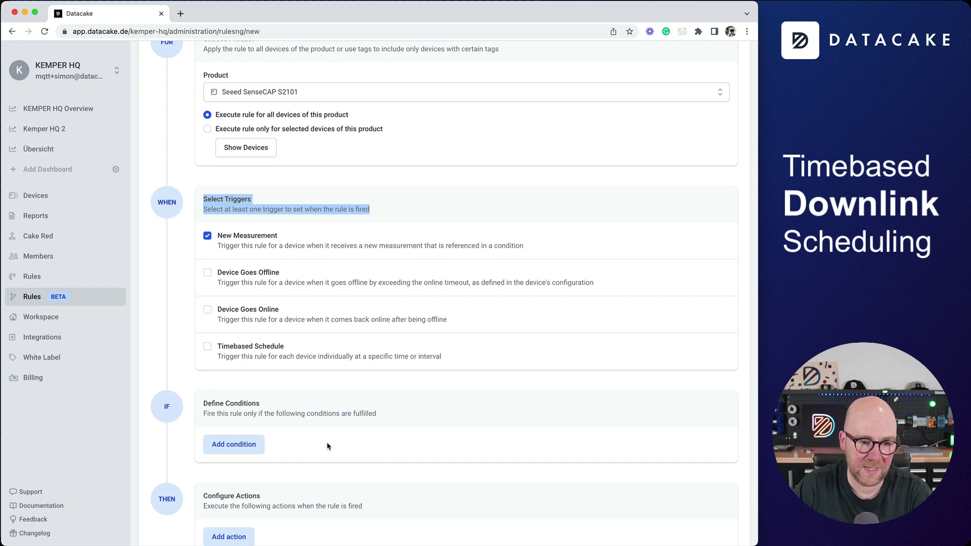
pyautogui.scroll(-1, 329, 446)
pyautogui.scroll(4, 326, 443)
pyautogui.scroll(-6, 326, 443)
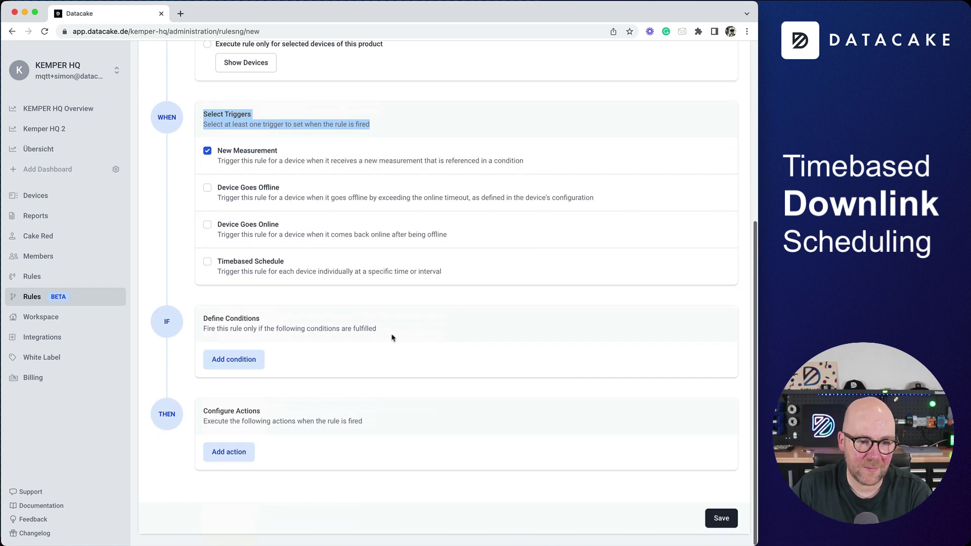
pyautogui.click(225, 360)
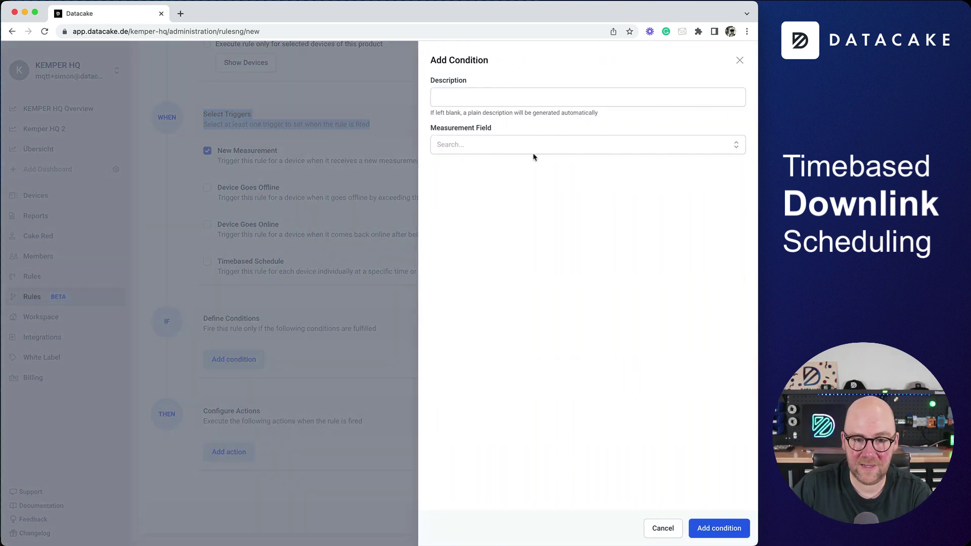
pyautogui.click(520, 149)
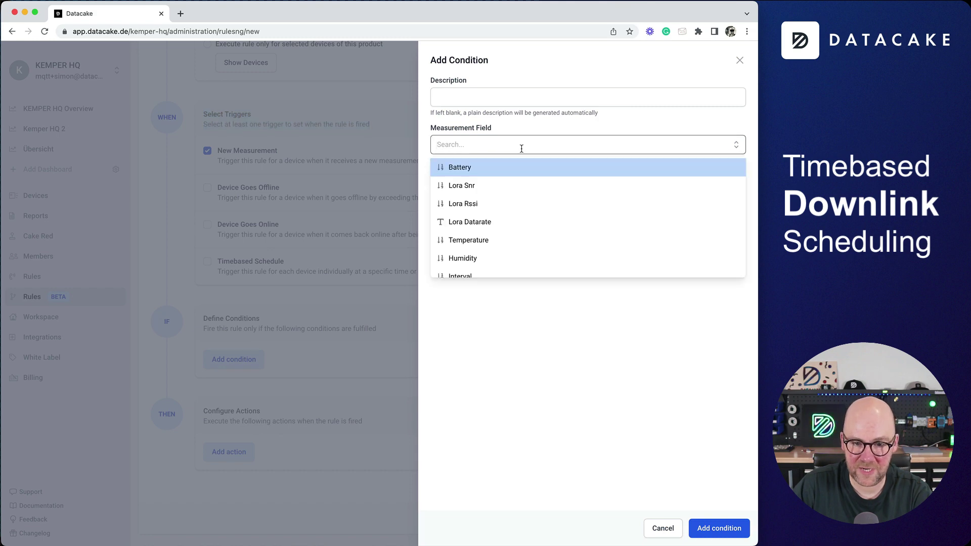
pyautogui.click(480, 240)
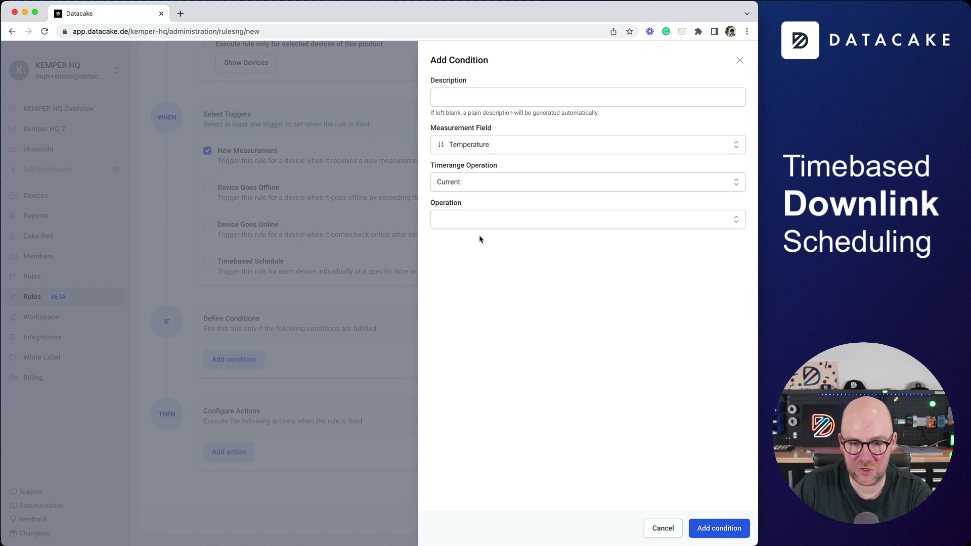
pyautogui.click(489, 185)
pyautogui.click(449, 222)
pyautogui.moveTo(497, 207); pyautogui.dragTo(453, 207)
pyautogui.doubleClick(458, 207)
pyautogui.write('1 hours ago')
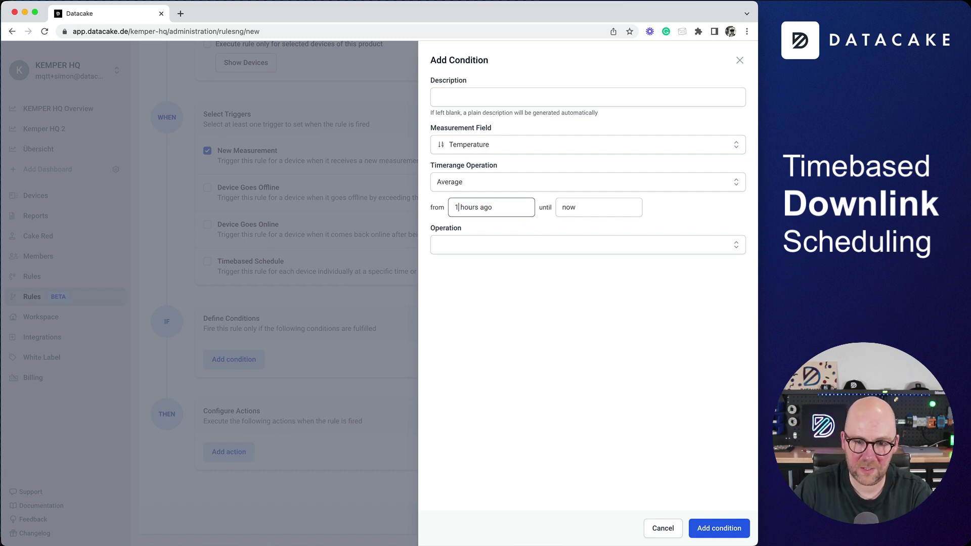
# Set the condition to greater than a constant number value of 15 and add it to the rule
pyautogui.click(490, 245)
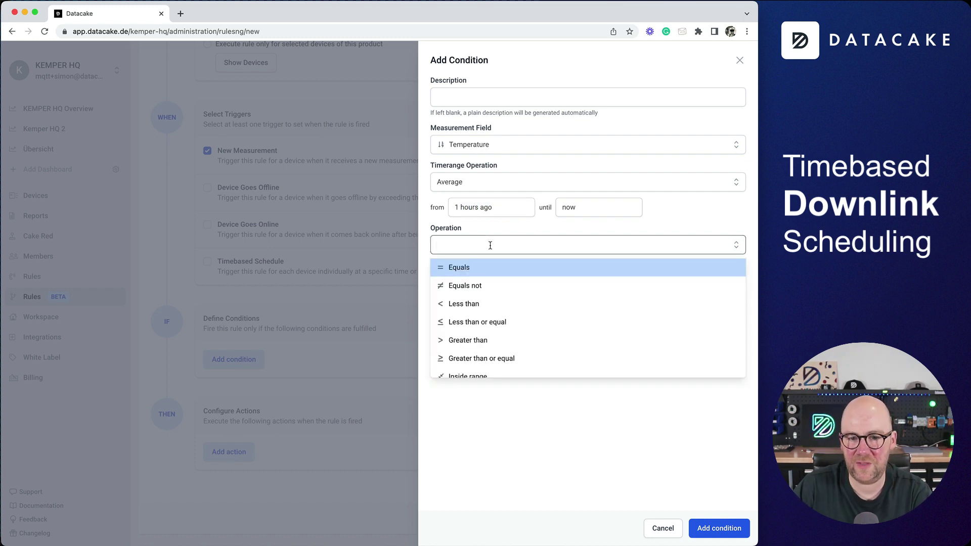
pyautogui.click(499, 341)
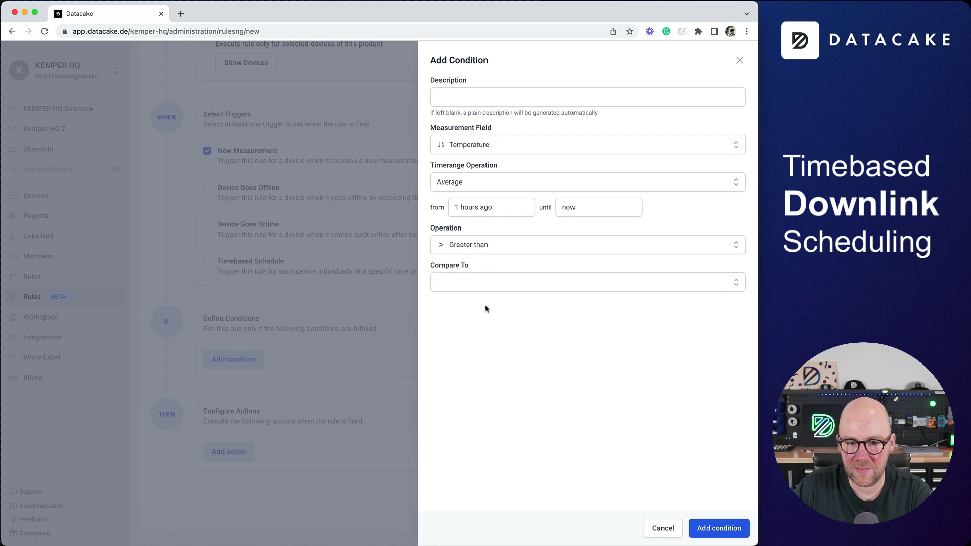
pyautogui.click(485, 283)
pyautogui.click(491, 309)
pyautogui.click(469, 313)
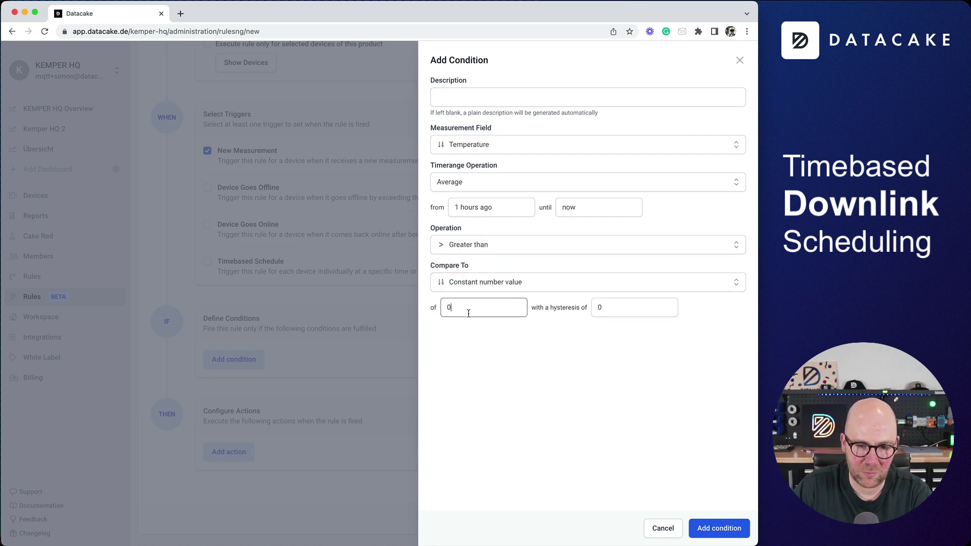
pyautogui.write('15')
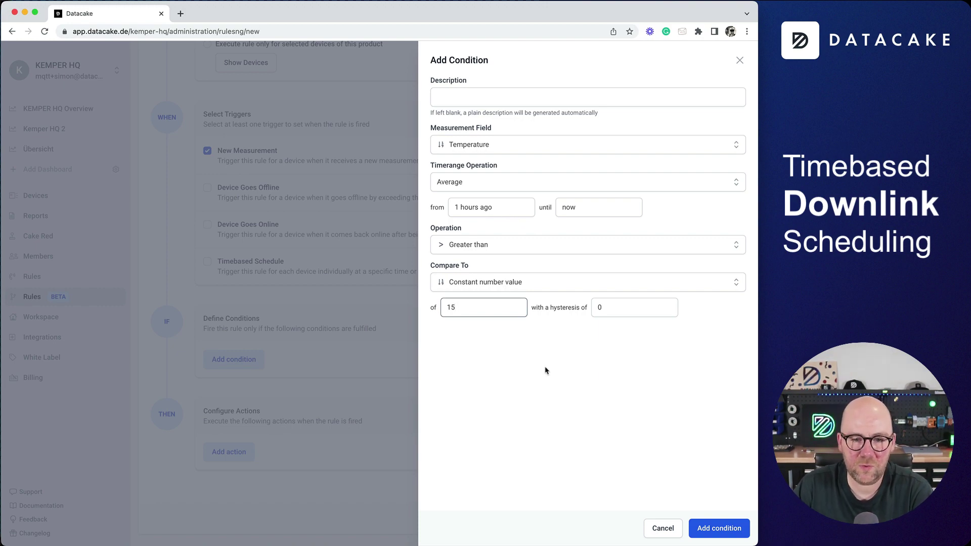
pyautogui.click(728, 528)
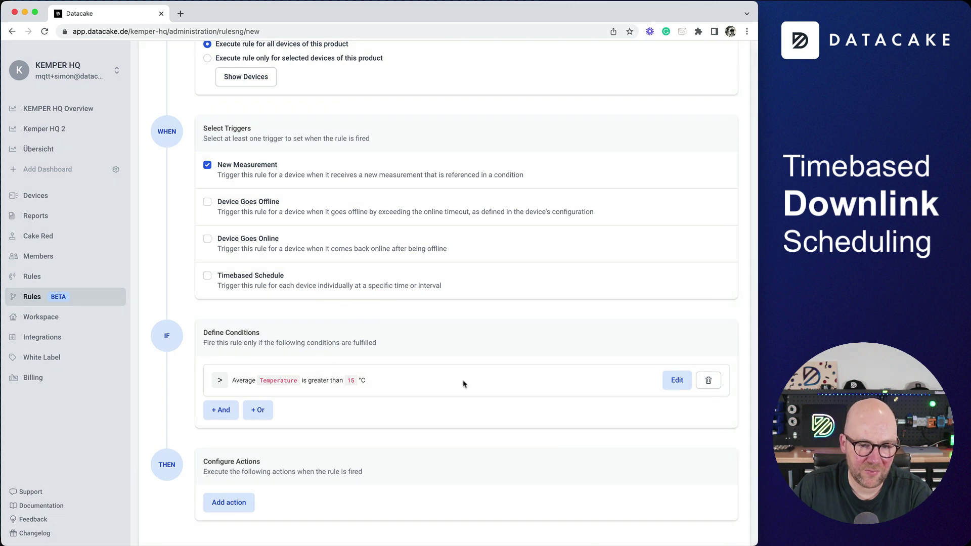
# Start a Multi Device Downlink action for the rule with MClimate Vicki as its product
pyautogui.scroll(-2, 521, 387)
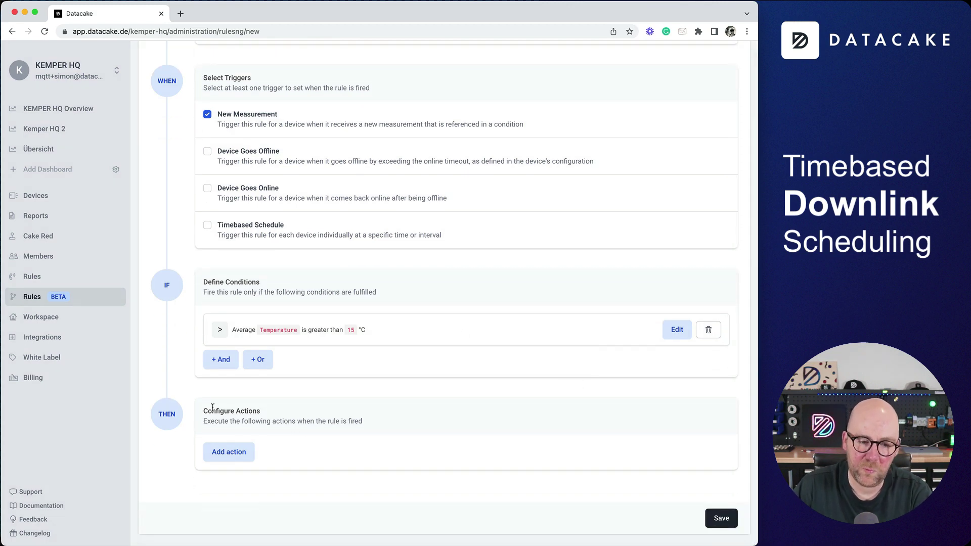
pyautogui.click(234, 453)
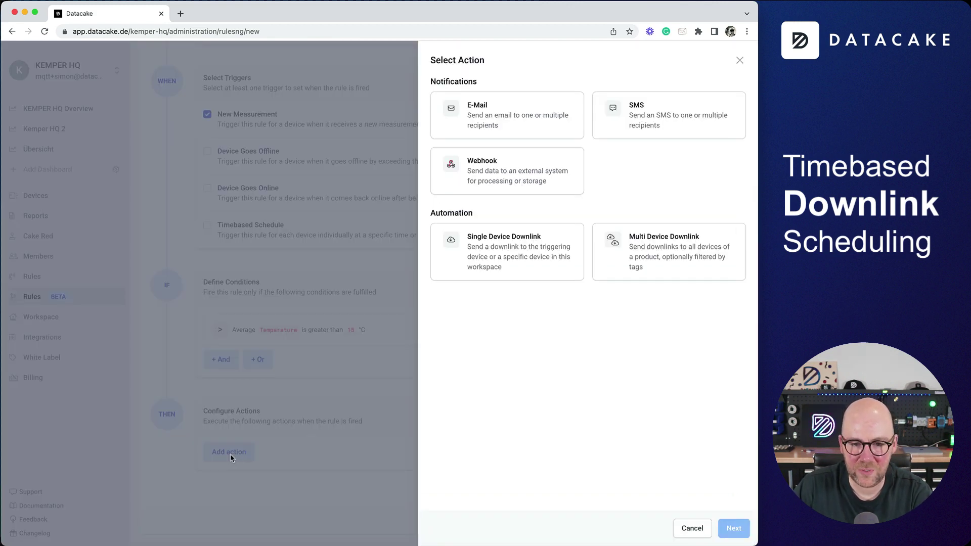
pyautogui.click(677, 256)
pyautogui.click(734, 528)
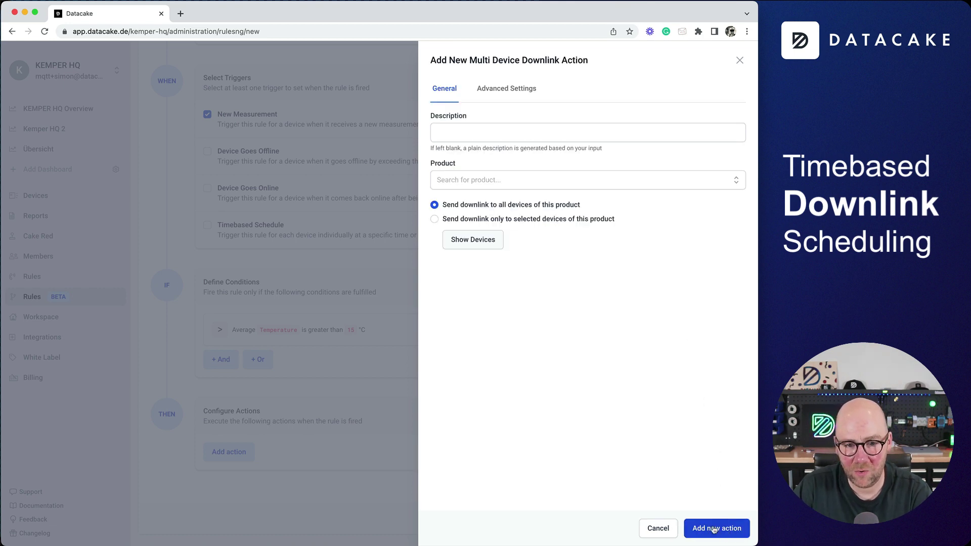
pyautogui.click(505, 181)
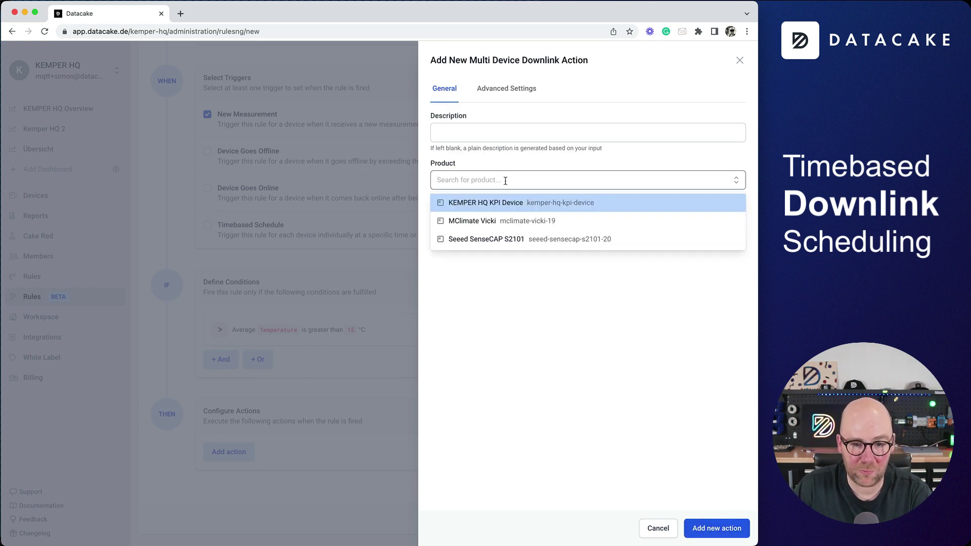
pyautogui.click(496, 221)
# Choose the Set 12°C downlink for the multi device action
pyautogui.click(533, 218)
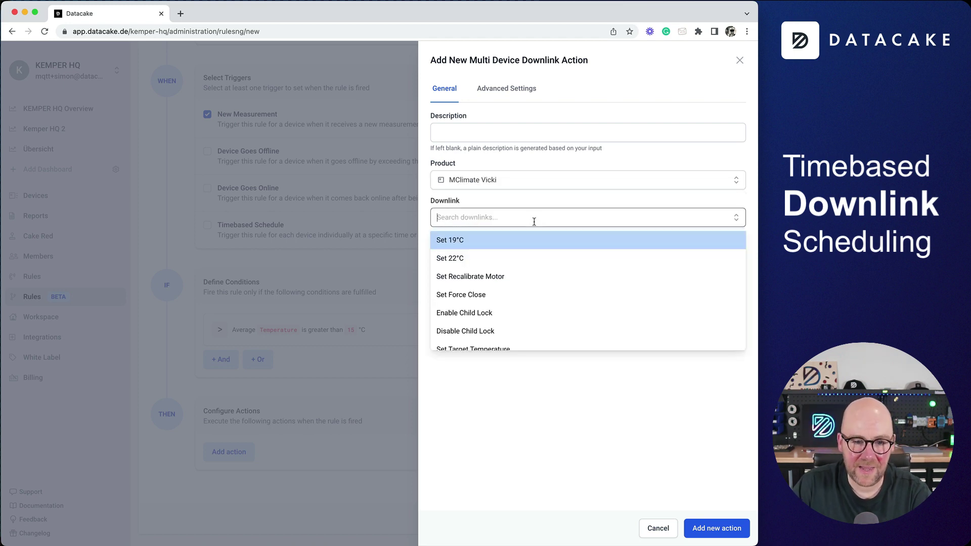
pyautogui.click(457, 245)
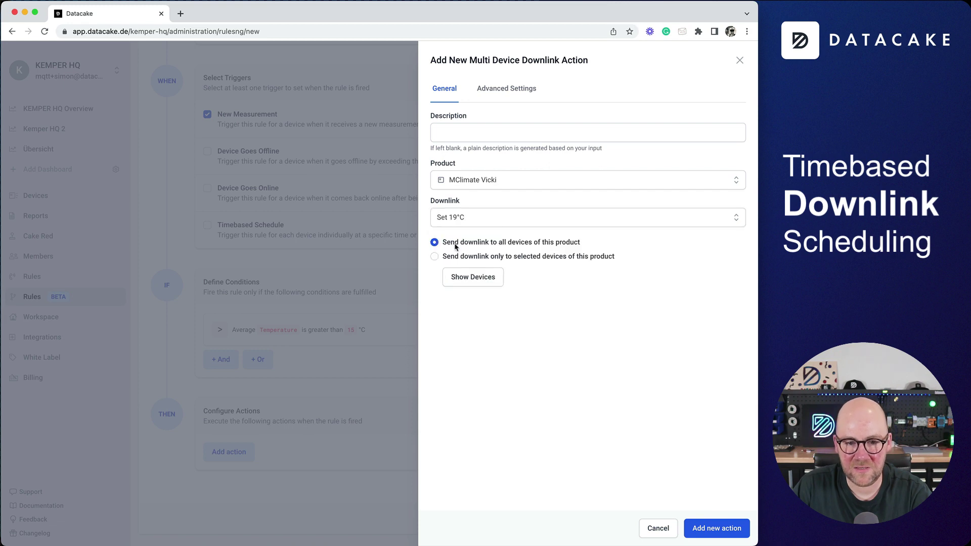
pyautogui.click(481, 221)
pyautogui.scroll(-3, 501, 298)
pyautogui.click(475, 304)
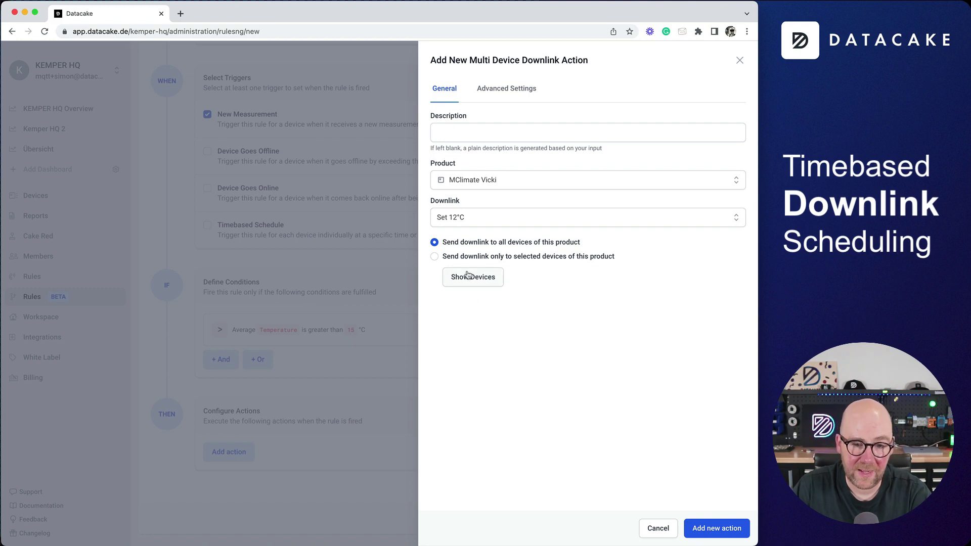
# Look through the list of MClimate Vicki devices that receive the downlink, and close it
pyautogui.click(465, 278)
pyautogui.scroll(-10, 353, 275)
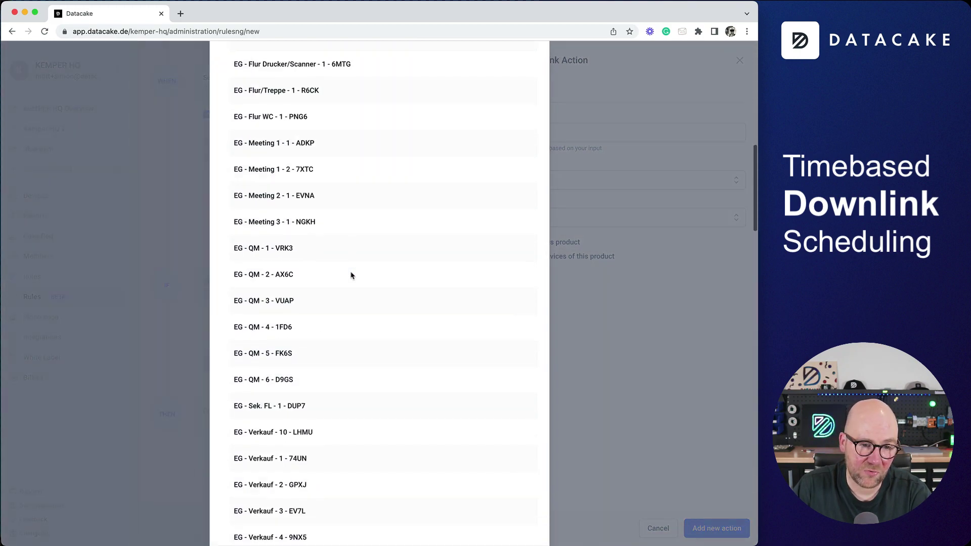
pyautogui.scroll(10, 353, 273)
pyautogui.click(535, 71)
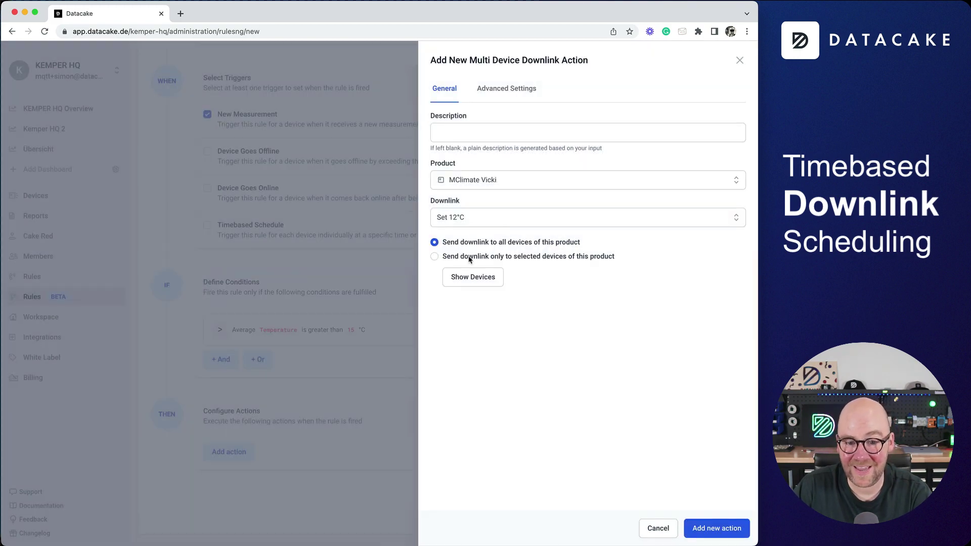
# Check the tag filter for selected devices, restore sending to all devices of the product, and add the action
pyautogui.click(468, 257)
pyautogui.click(564, 288)
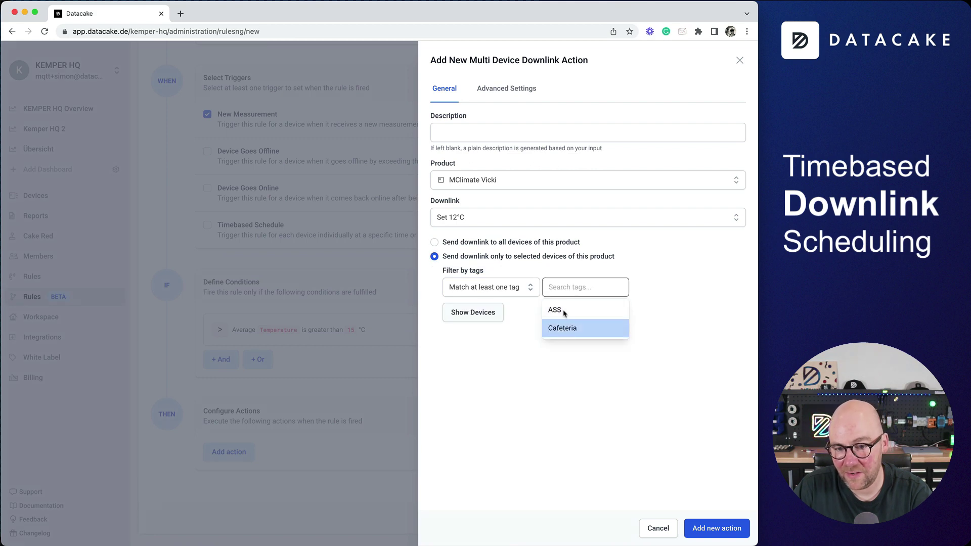
pyautogui.click(453, 243)
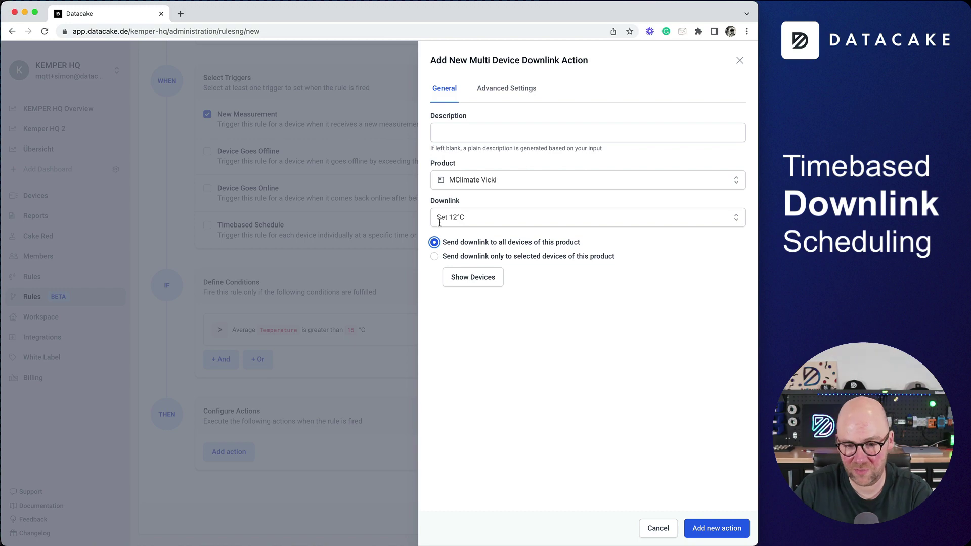
pyautogui.click(729, 528)
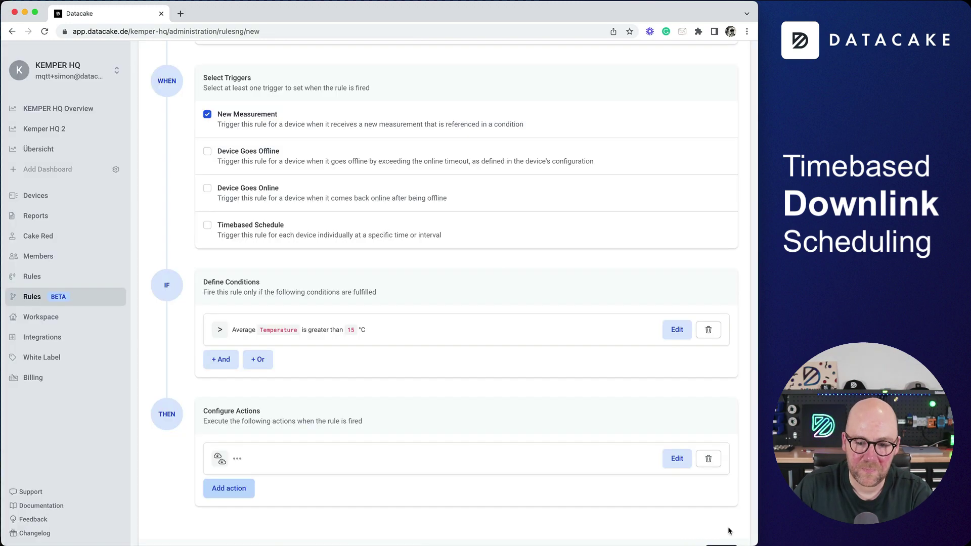
# Name the rule "External Temperature Shutdown" and save it
pyautogui.scroll(2, 448, 442)
pyautogui.scroll(5, 447, 441)
pyautogui.click(217, 158)
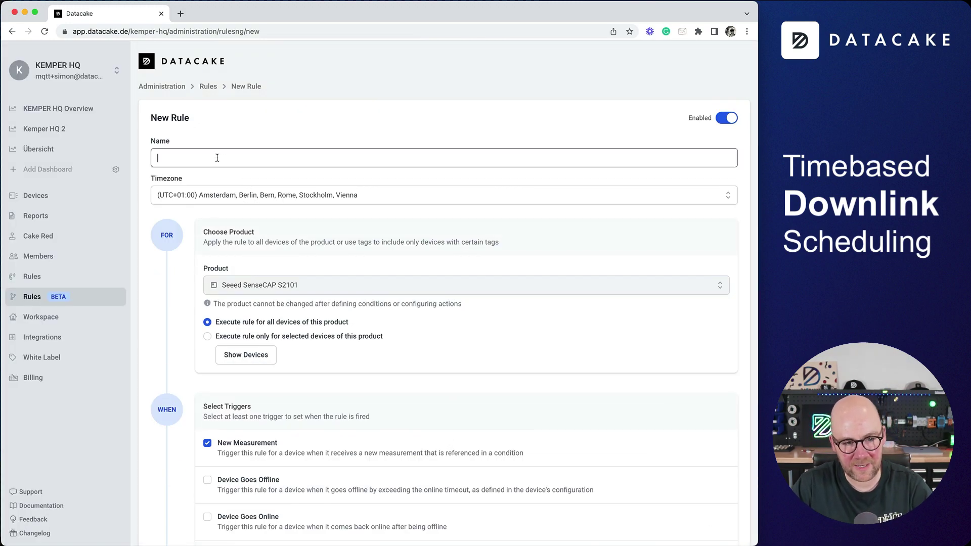
pyautogui.write('Externa')
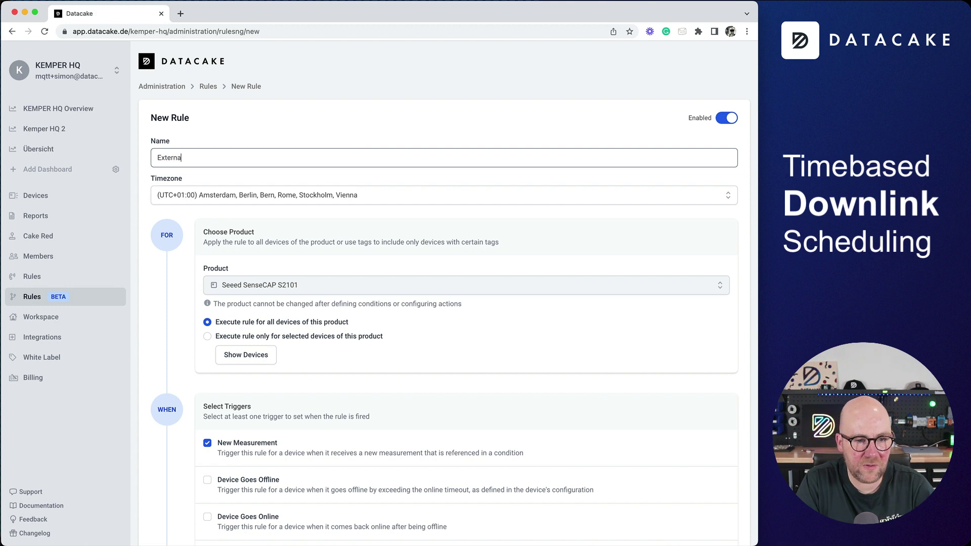
pyautogui.write('l Temperature ')
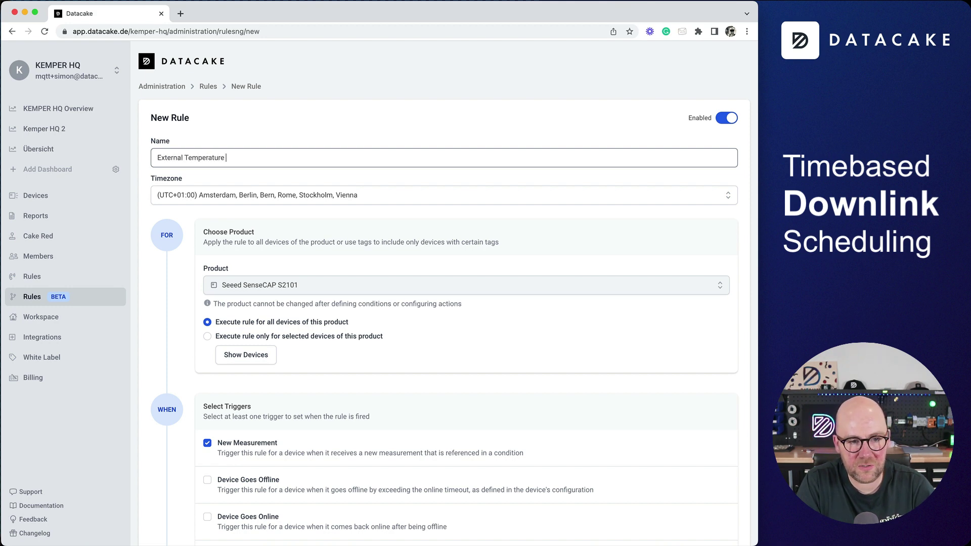
pyautogui.write('H')
pyautogui.write('hutdown')
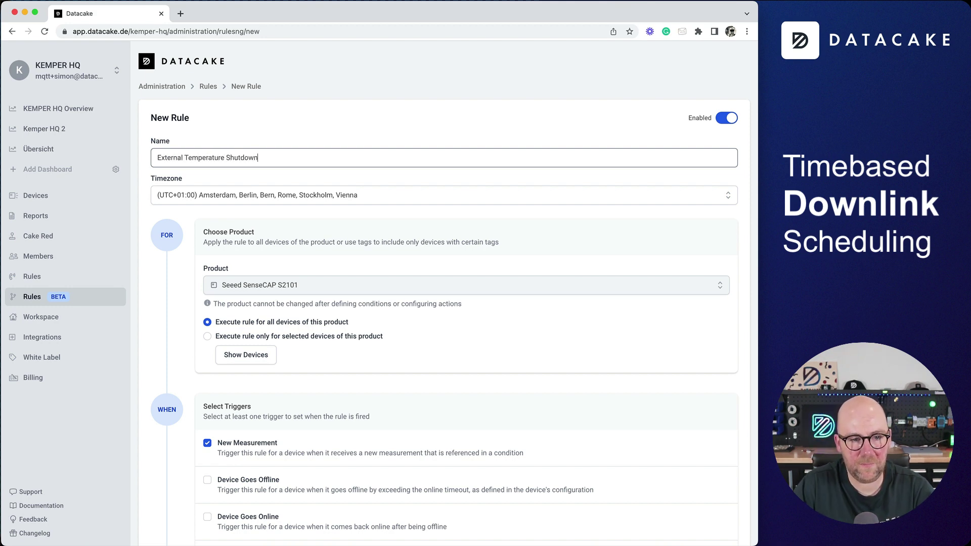
pyautogui.scroll(-7, 445, 303)
pyautogui.click(721, 519)
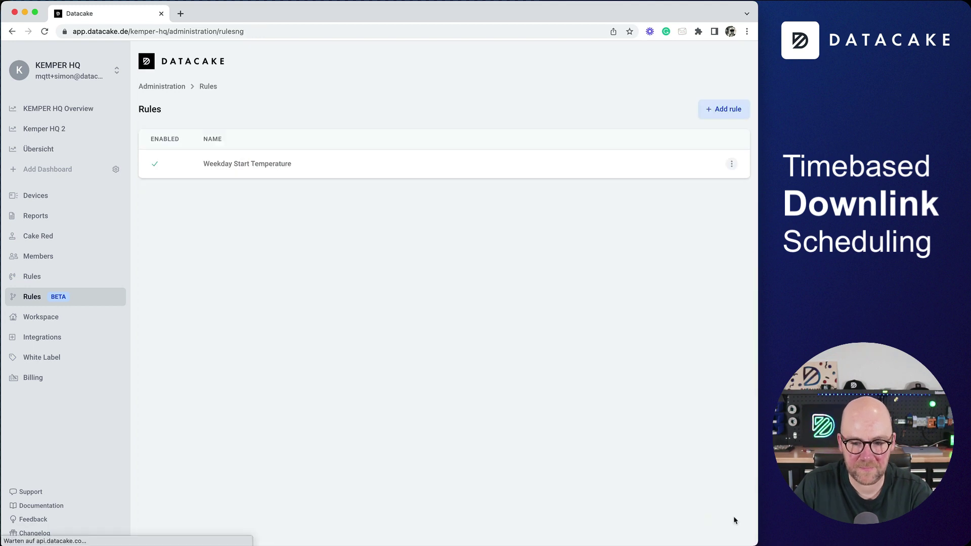
# Open the Weekday Start Temperature rule and review its product, timebased schedule and downlink action
pyautogui.click(227, 167)
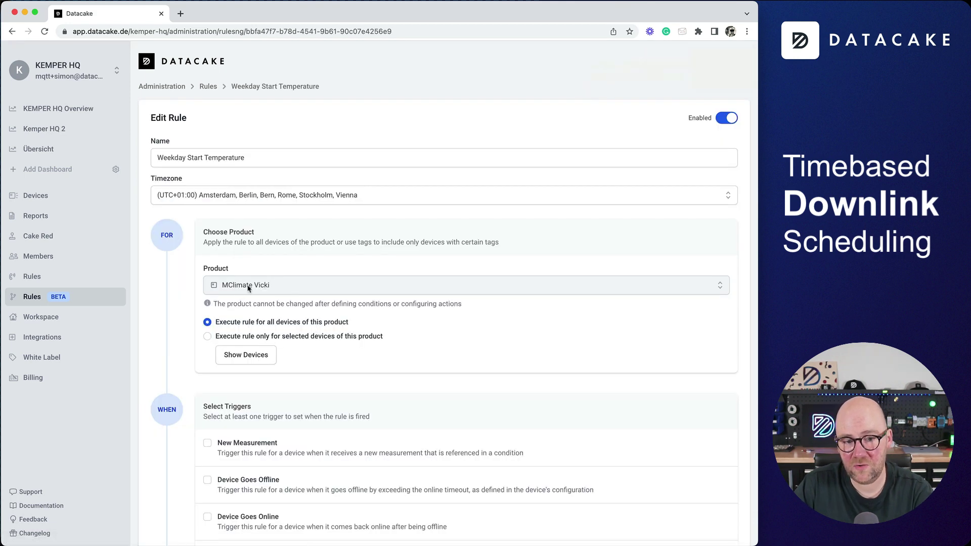
pyautogui.scroll(-5, 274, 284)
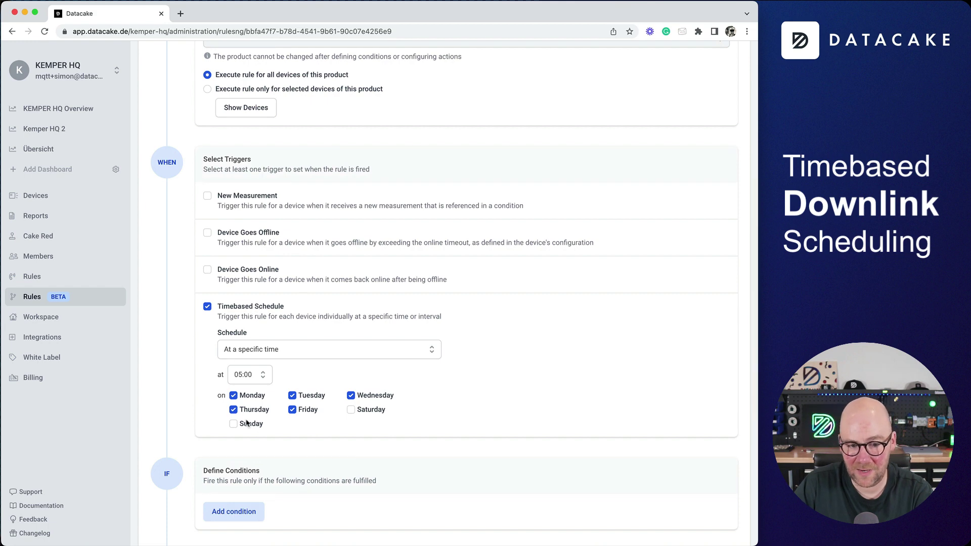
pyautogui.scroll(-4, 258, 375)
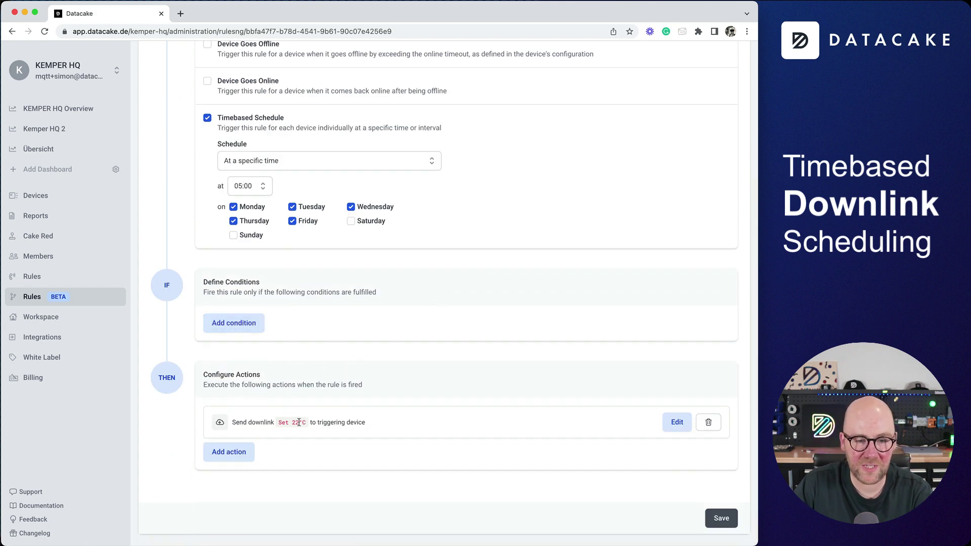
pyautogui.scroll(10, 303, 422)
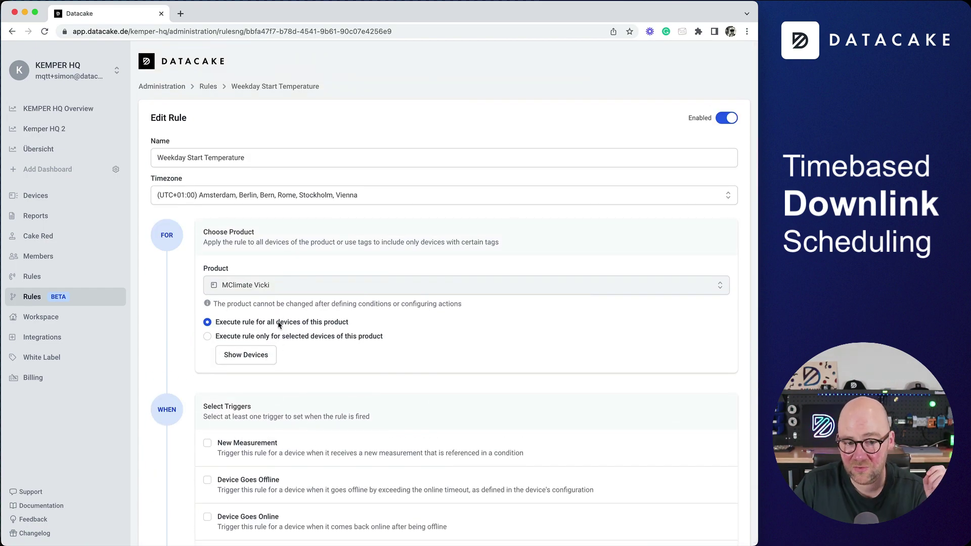
pyautogui.scroll(-5, 279, 326)
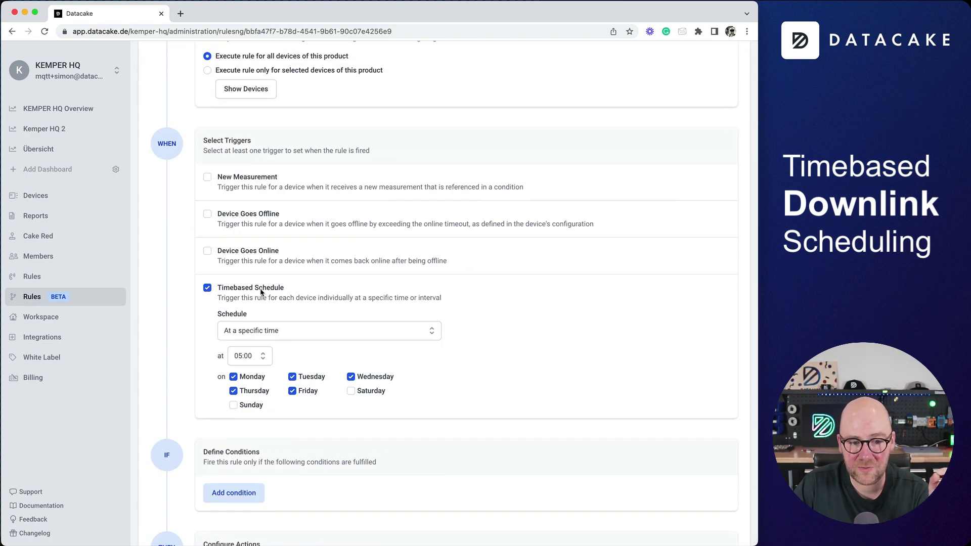
# Recheck the Weekday Start Temperature rule's schedule and remaining settings, and return to the rules list
pyautogui.scroll(5, 261, 291)
pyautogui.scroll(-7, 259, 285)
pyautogui.scroll(7, 259, 285)
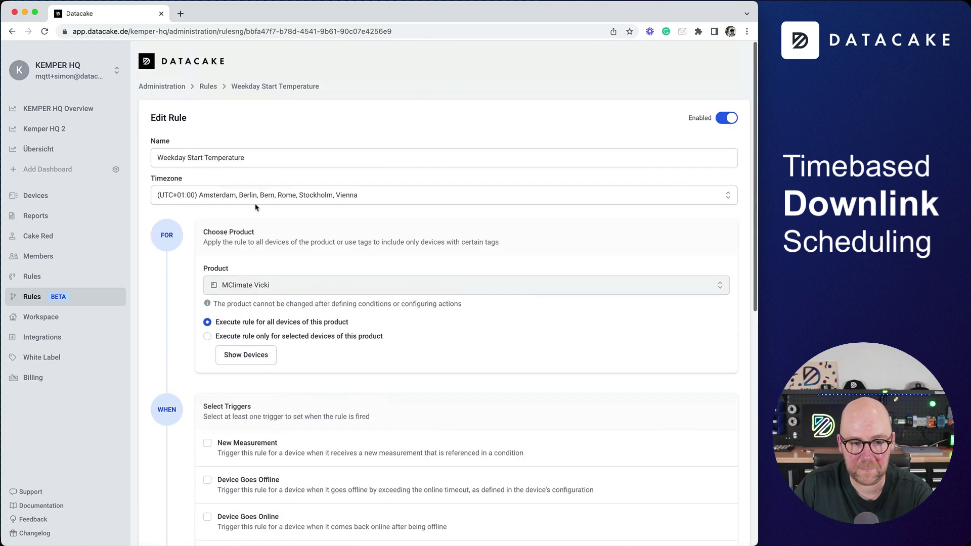
pyautogui.click(208, 89)
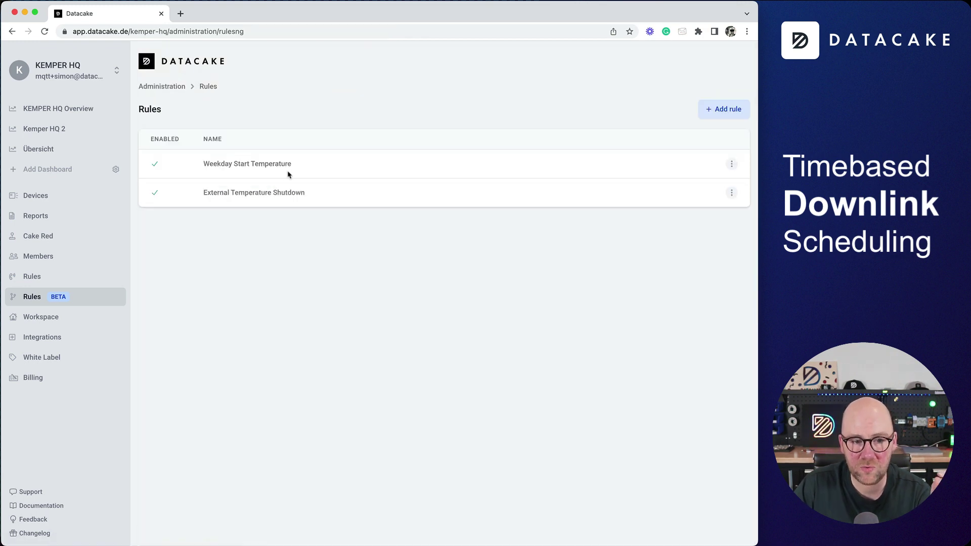
# Open the External Temperature Shutdown rule, review its product, trigger, temperature condition and downlink action, and return to the rules list
pyautogui.click(273, 193)
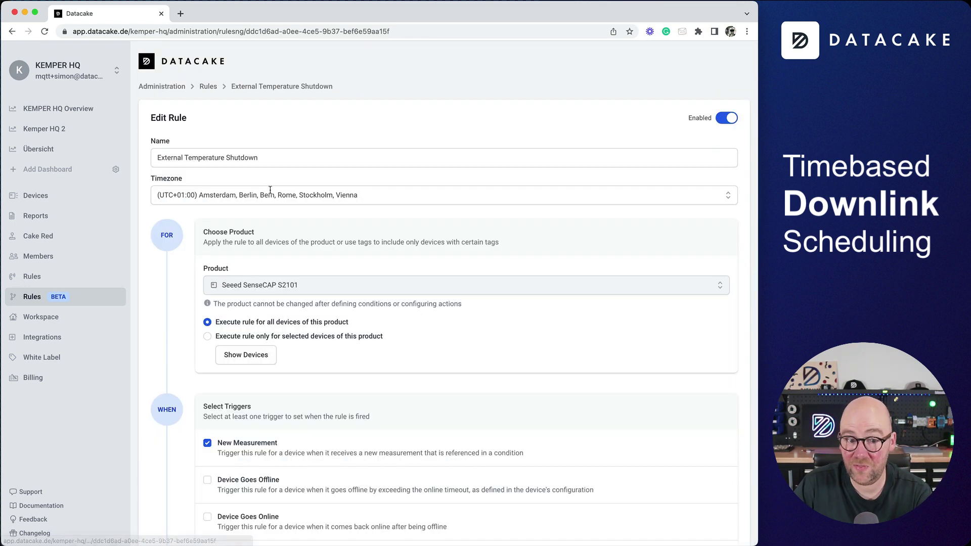
pyautogui.moveTo(310, 292); pyautogui.dragTo(231, 290)
pyautogui.scroll(-3, 271, 307)
pyautogui.scroll(-1, 271, 307)
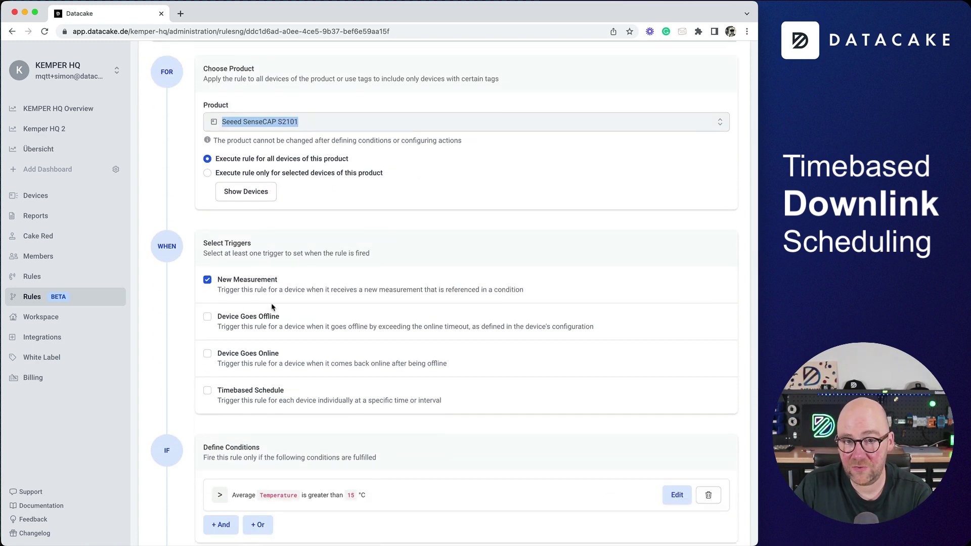
pyautogui.scroll(-4, 275, 283)
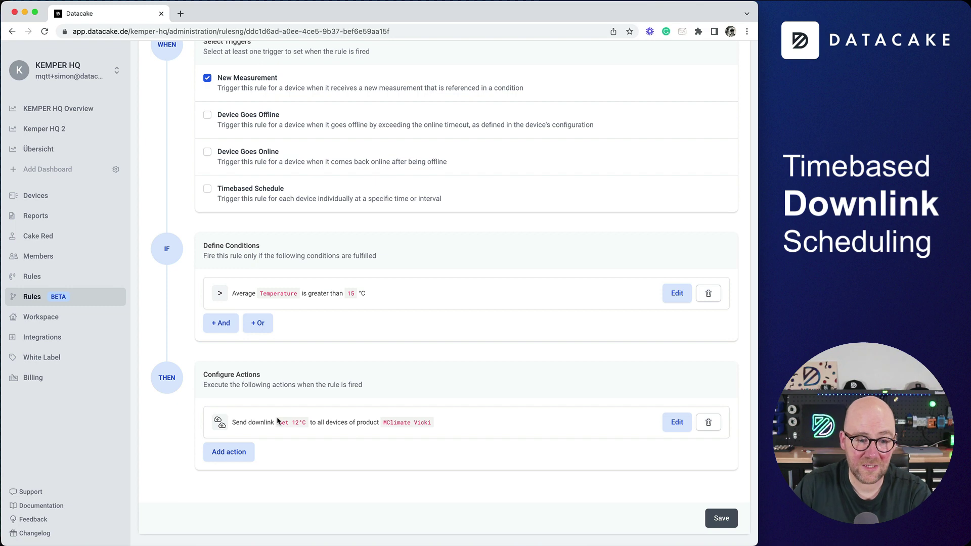
pyautogui.moveTo(280, 423); pyautogui.dragTo(306, 421)
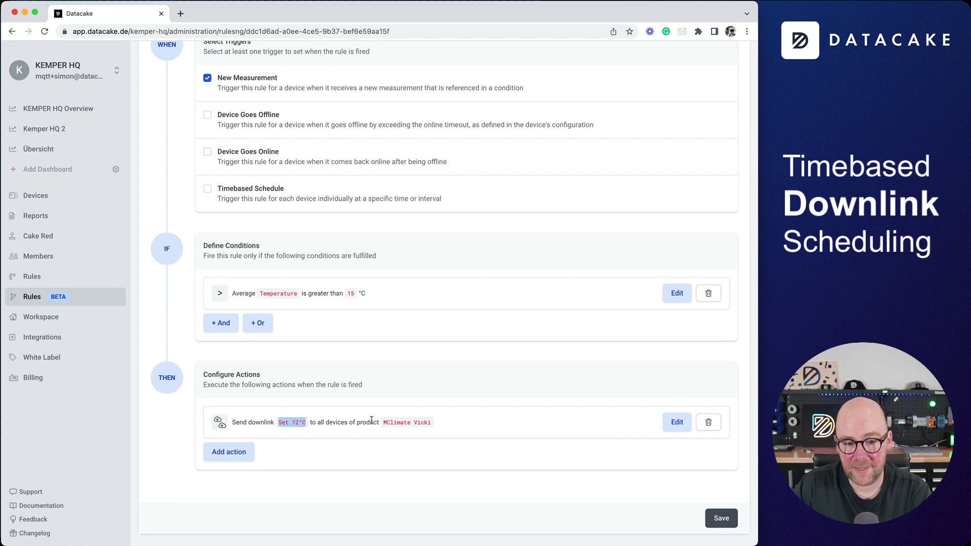
pyautogui.moveTo(386, 422); pyautogui.dragTo(451, 425)
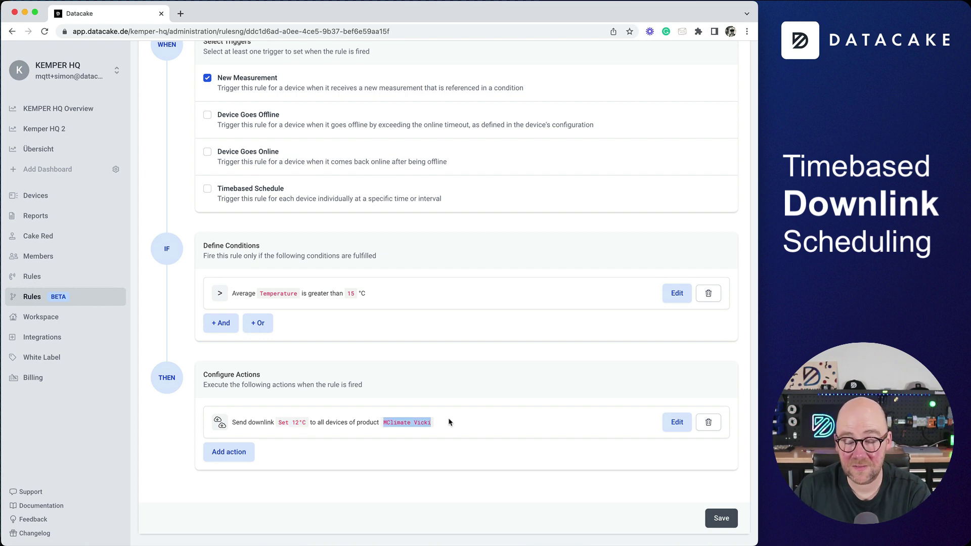
pyautogui.scroll(7, 523, 412)
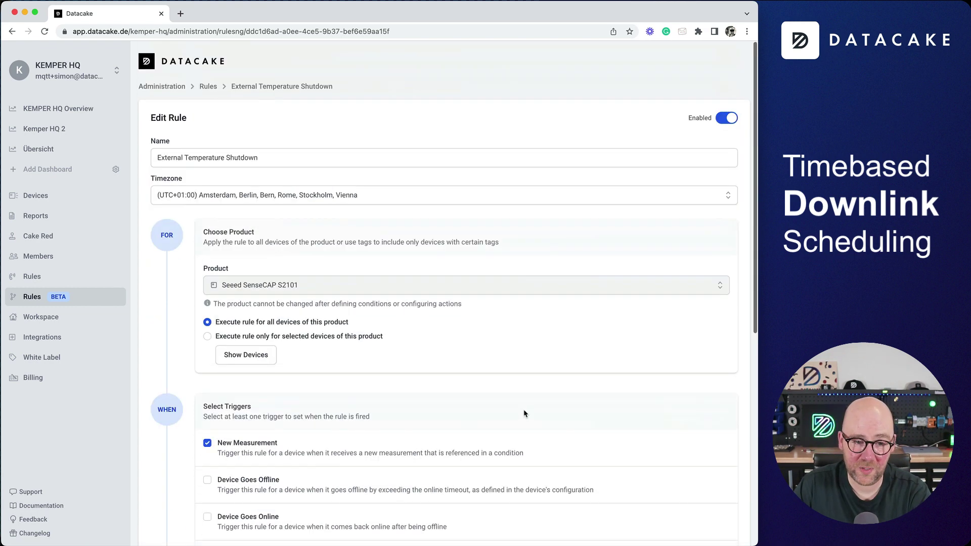
pyautogui.click(208, 87)
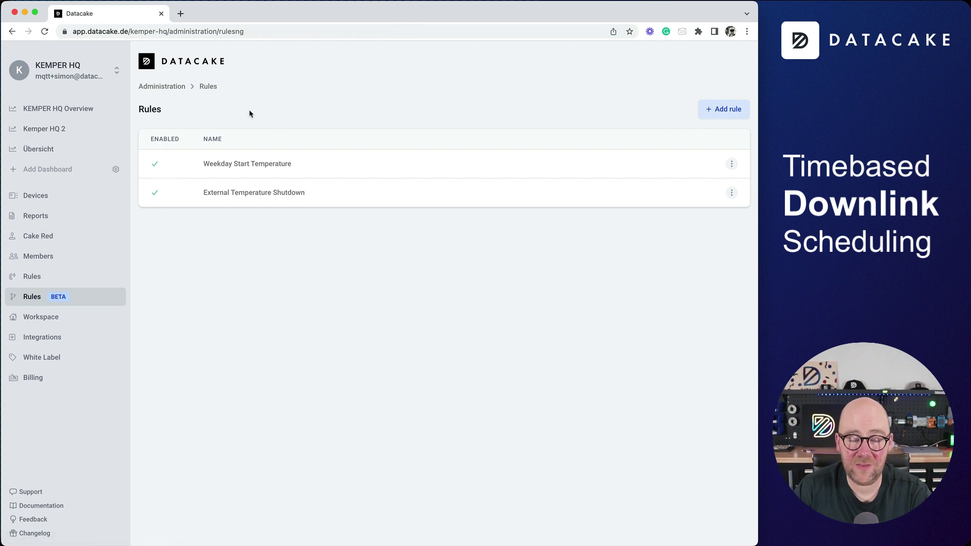